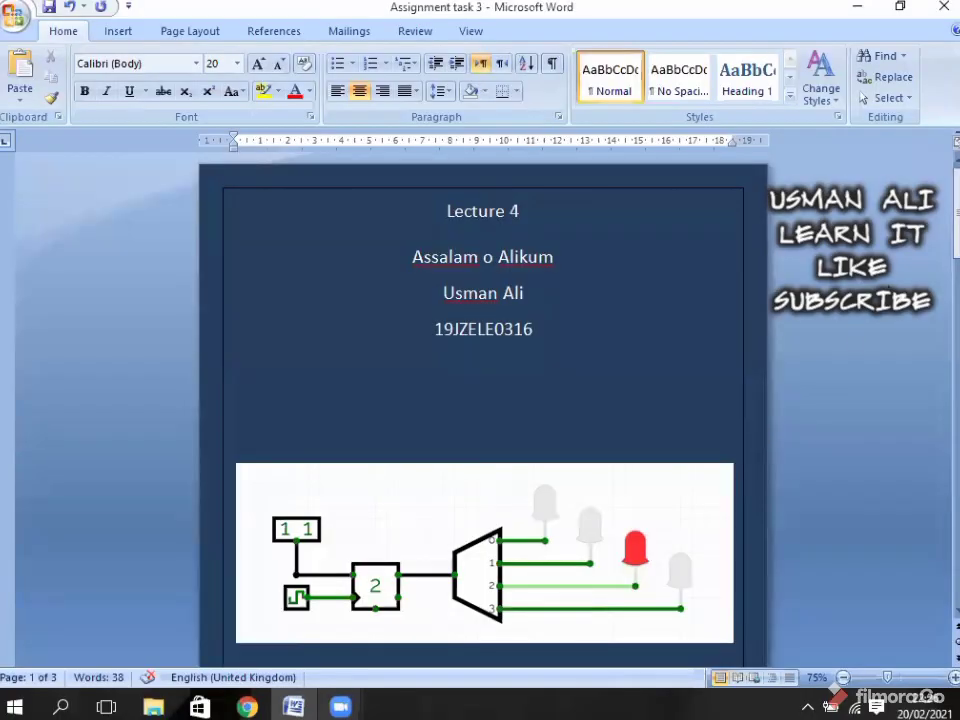
Review the lecture document down to the Splitter heading on its second page and switch to the CircuitVerse simulator.
scroll(936, 246, down, 8)
scroll(940, 305, down, 3)
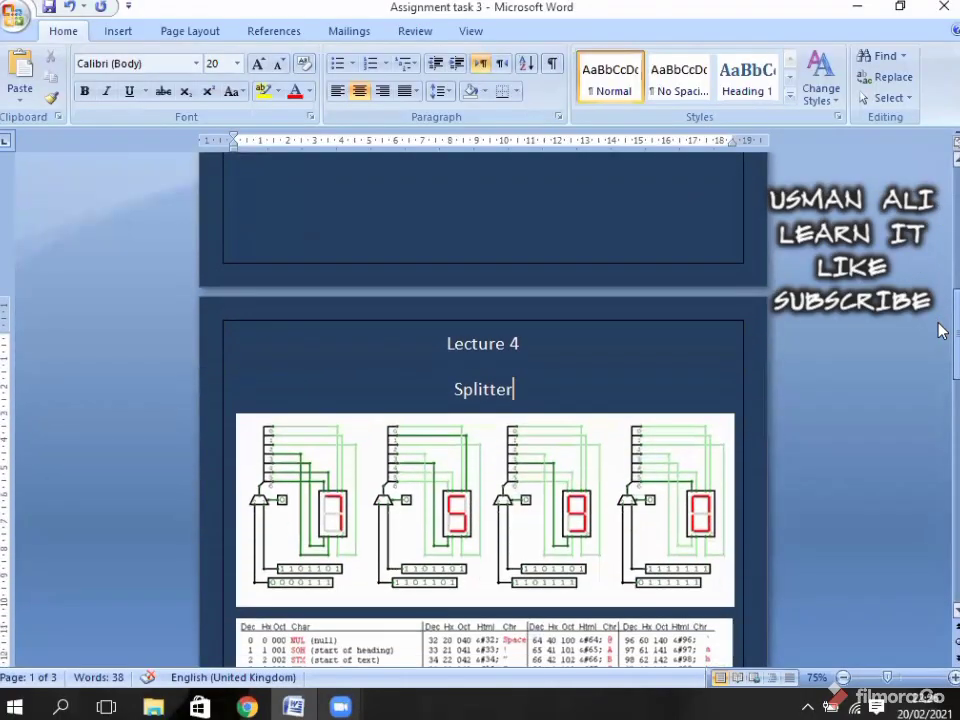
drag(451, 385, 518, 385)
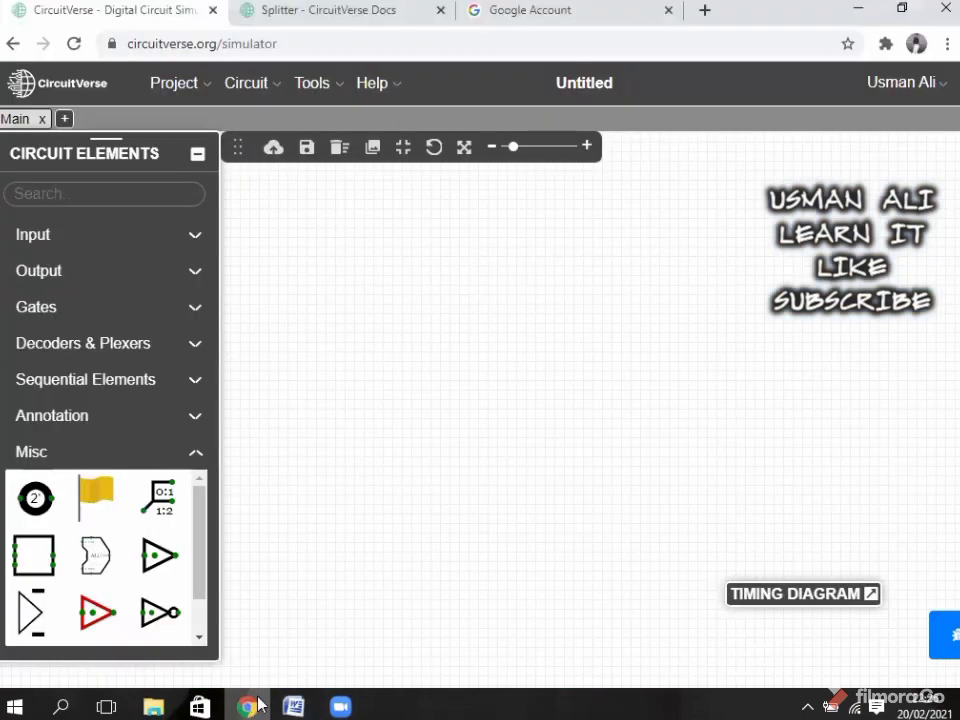
key(alt+Tab)
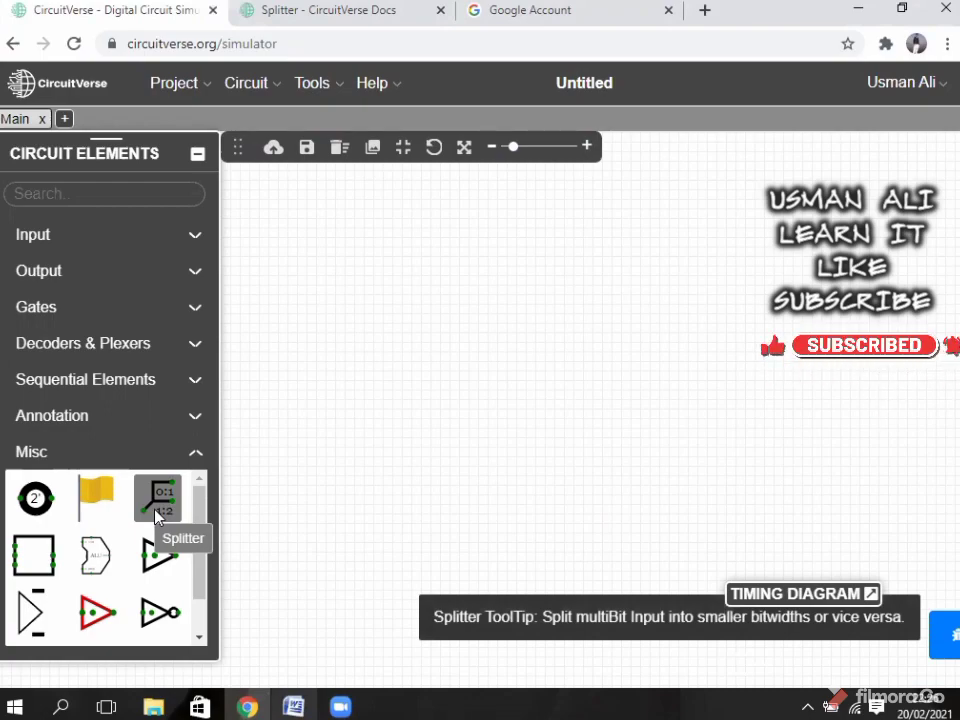
Place an input on the empty canvas and set its bit width to 4.
click(197, 453)
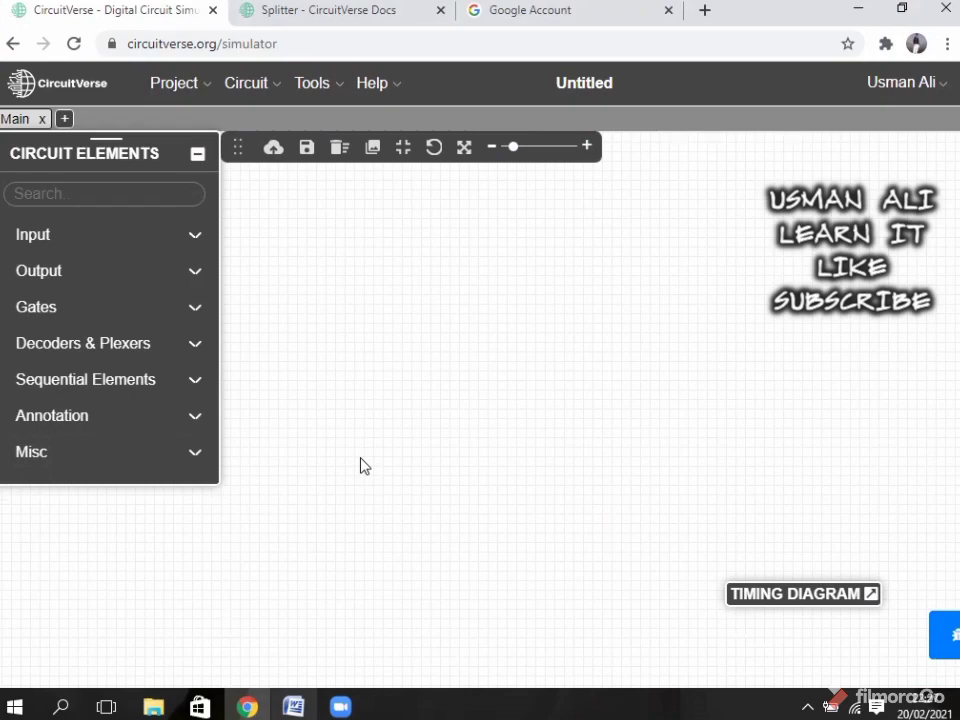
click(128, 240)
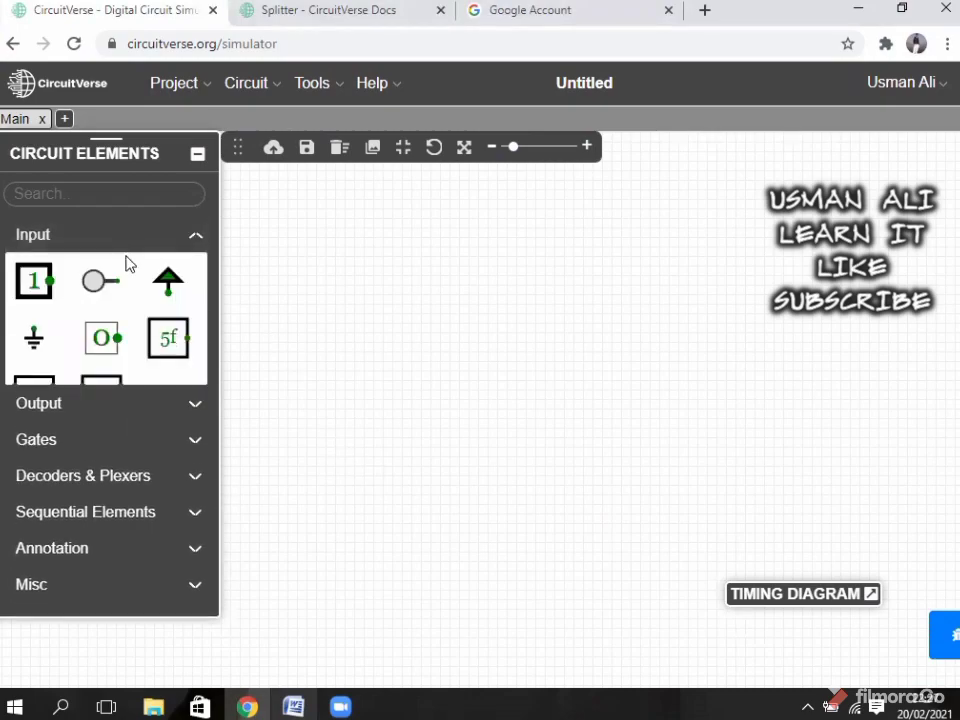
click(35, 283)
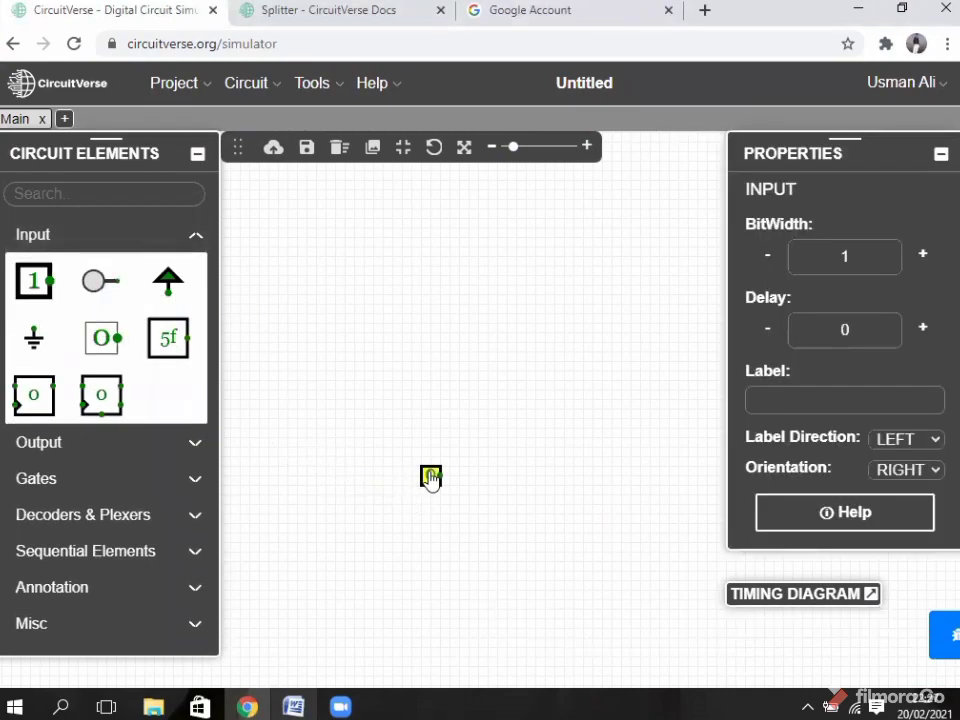
click(431, 478)
drag(848, 253, 814, 264)
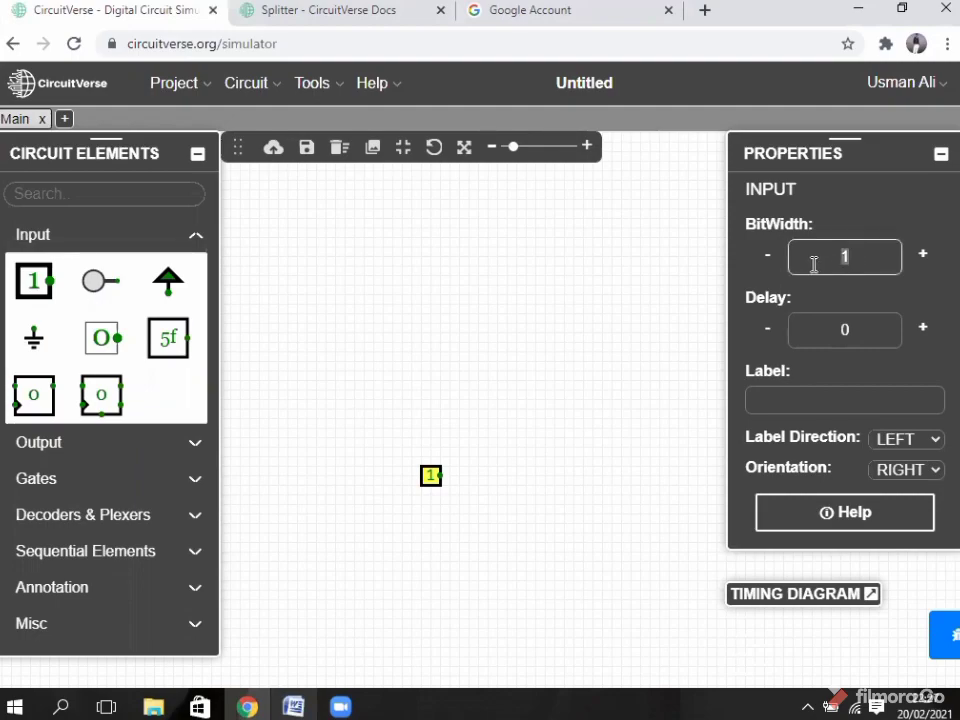
text(4)
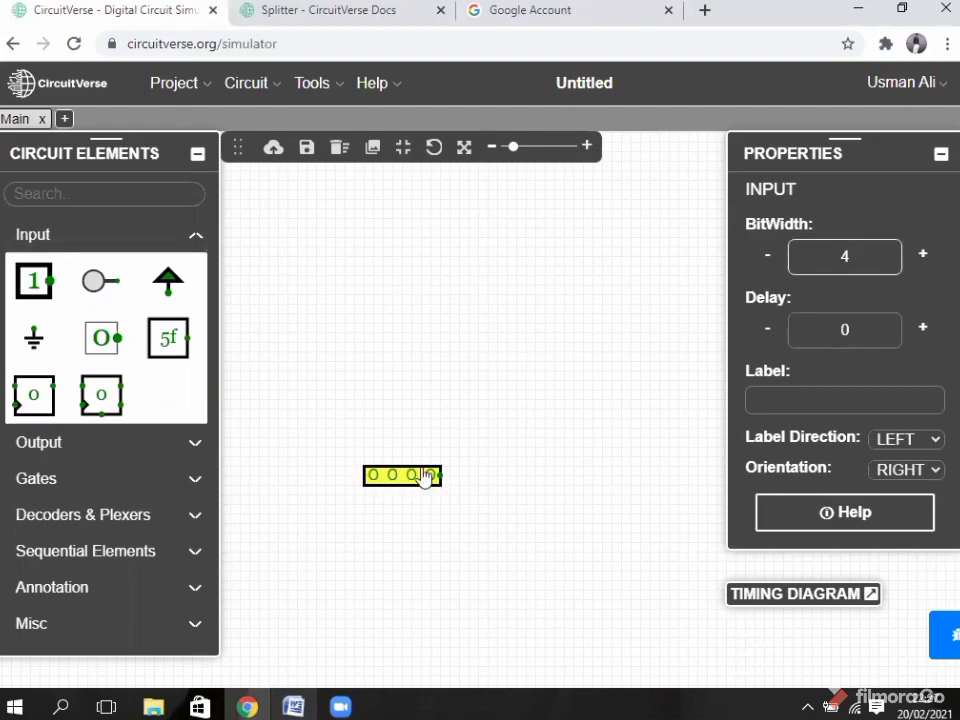
Place four separate one-bit inputs in a row above the four-bit input.
click(32, 302)
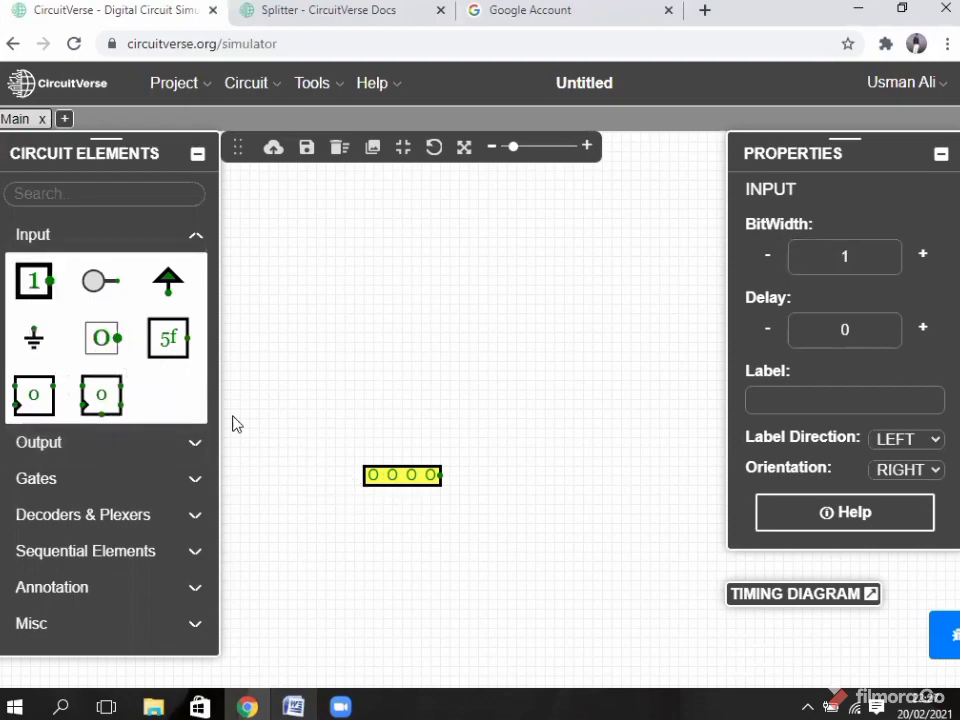
click(354, 418)
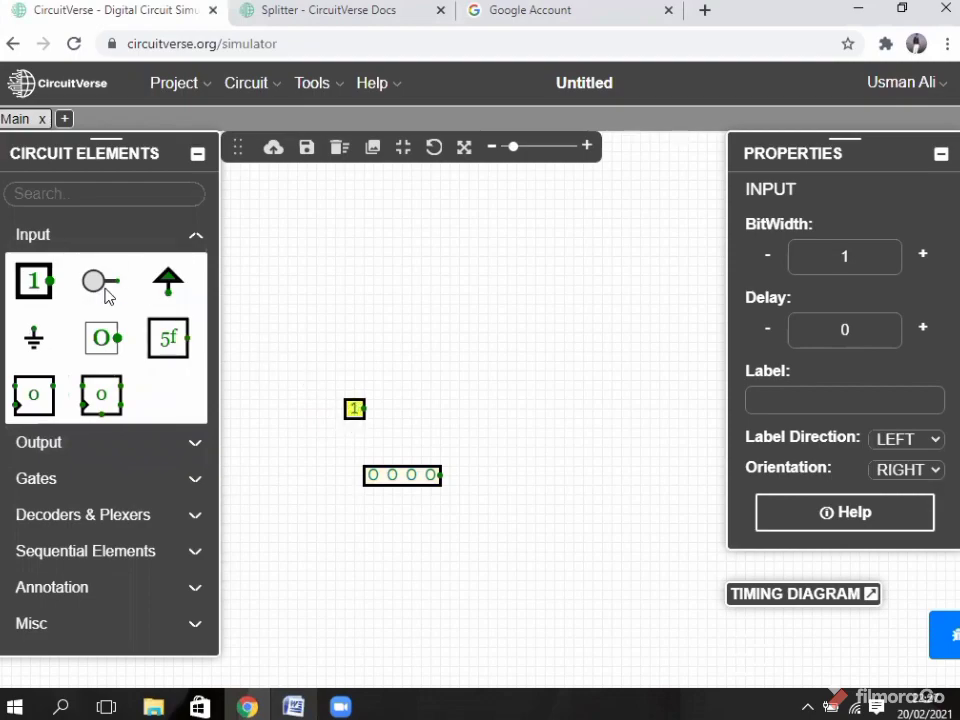
click(34, 281)
click(393, 412)
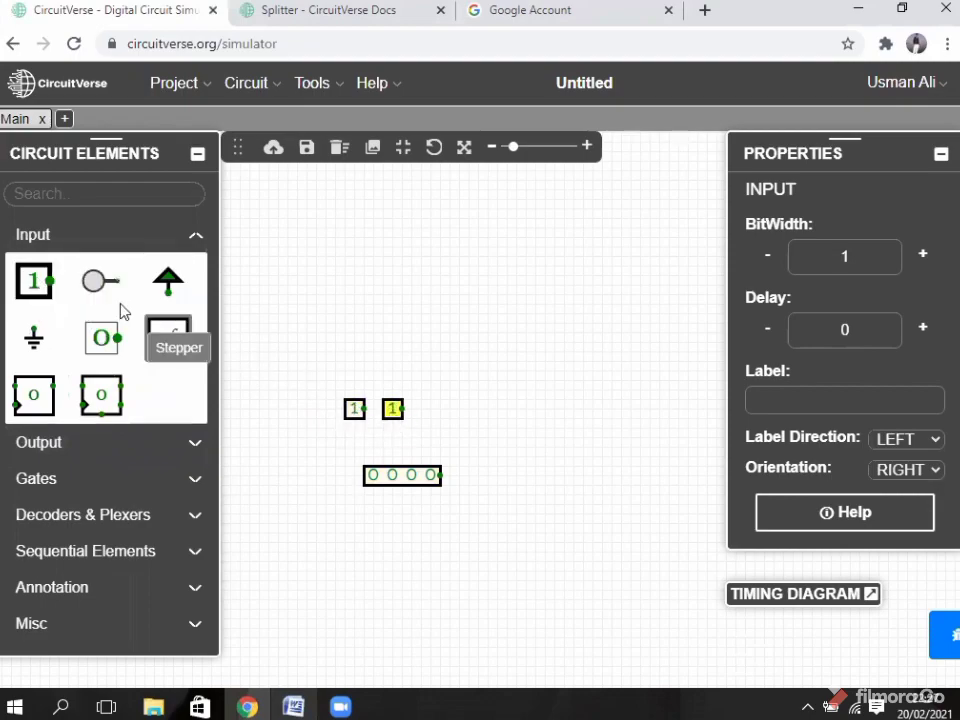
click(34, 281)
click(431, 418)
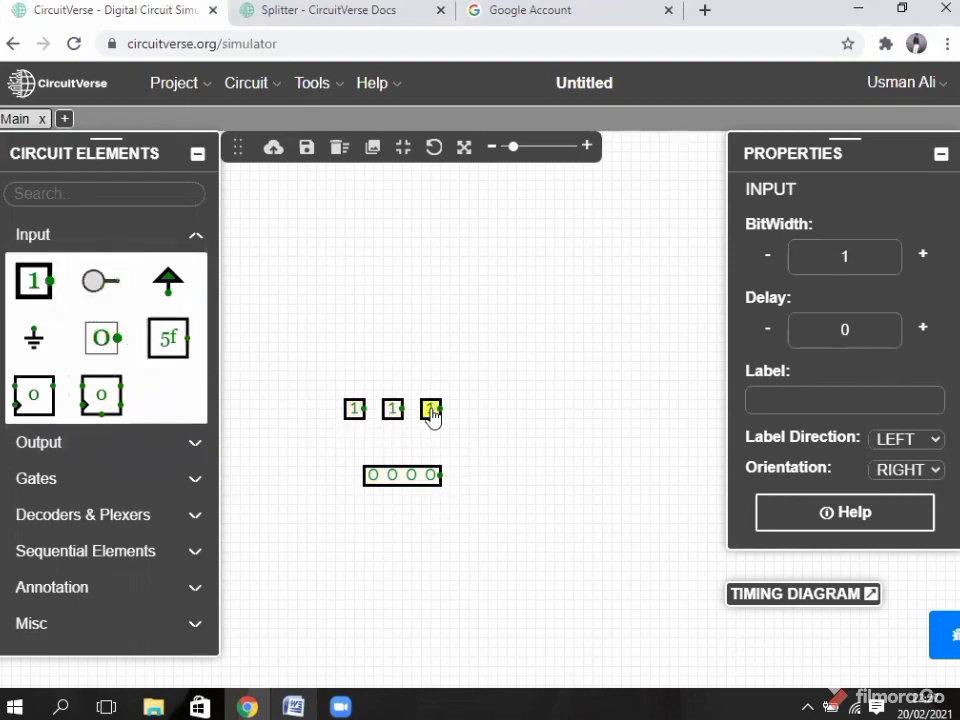
click(34, 281)
click(471, 418)
Move the four-bit input slightly lower, set it to 0010, and toggle the four one-bit inputs to 0, 0, 1, 0.
mouse_move(418, 476)
mouse_down()
mouse_move(412, 487)
mouse_move(422, 496)
mouse_up()
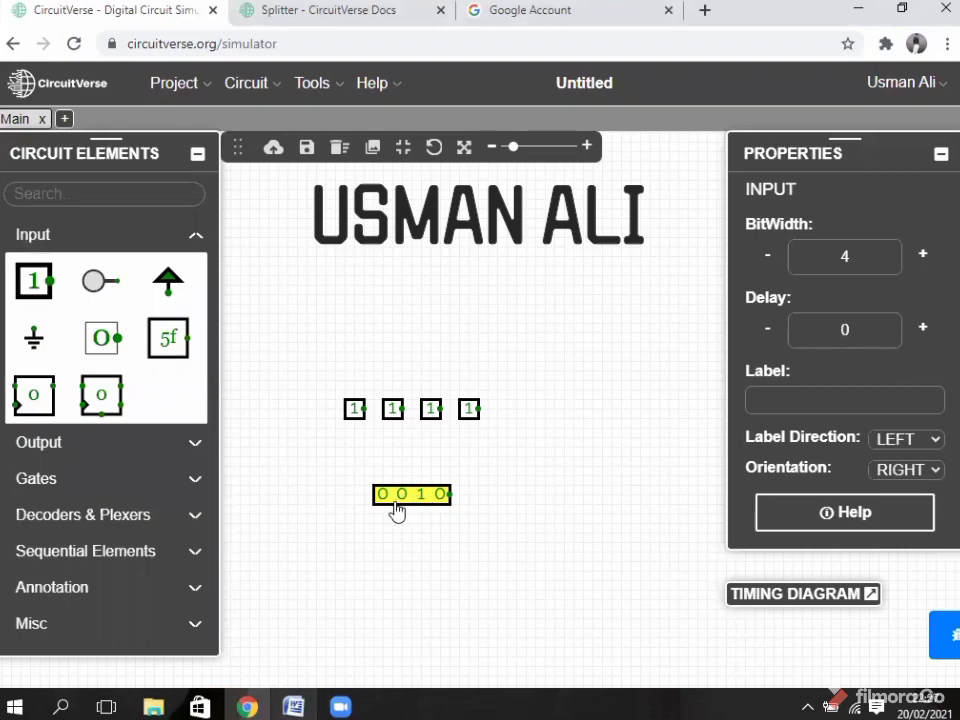
click(356, 412)
click(392, 412)
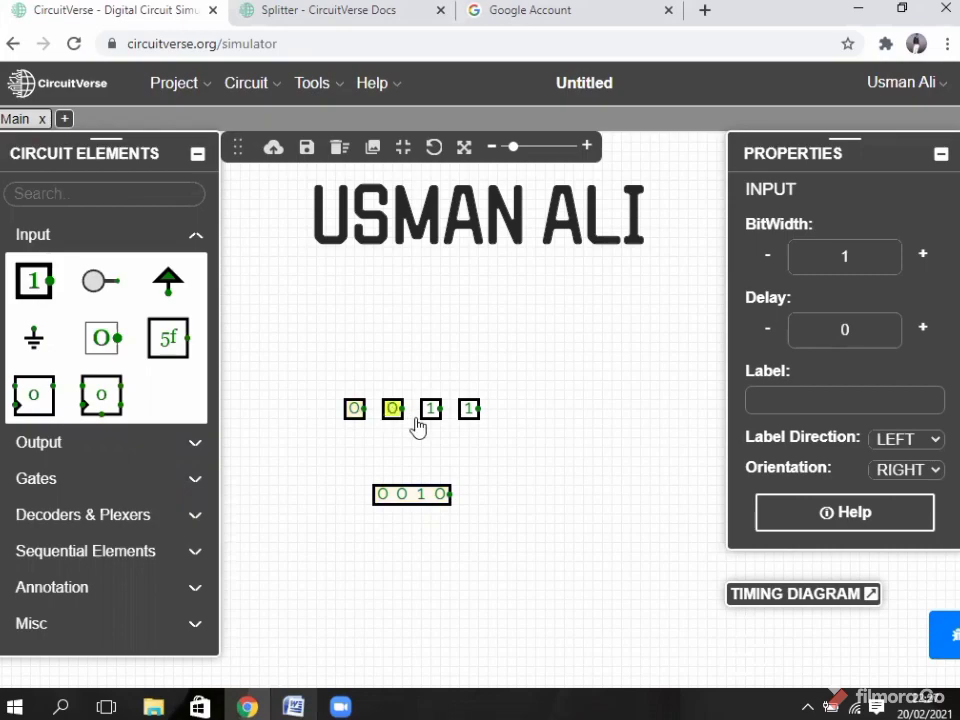
click(469, 410)
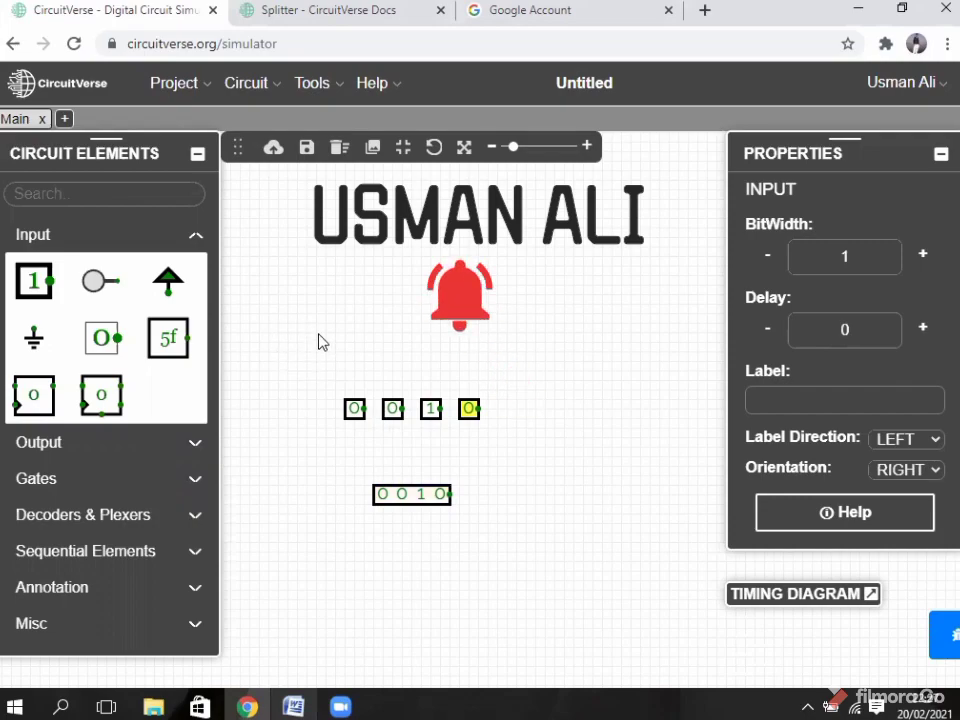
Delete all the inputs from the canvas and collapse the Input elements list.
drag(315, 332, 577, 584)
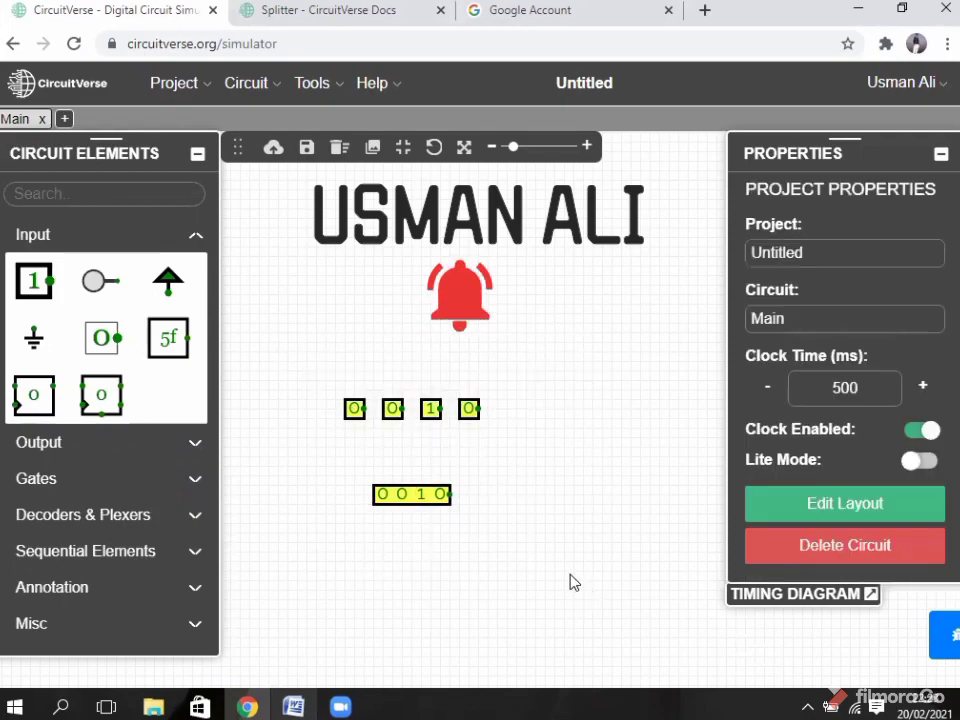
key(Delete)
click(126, 240)
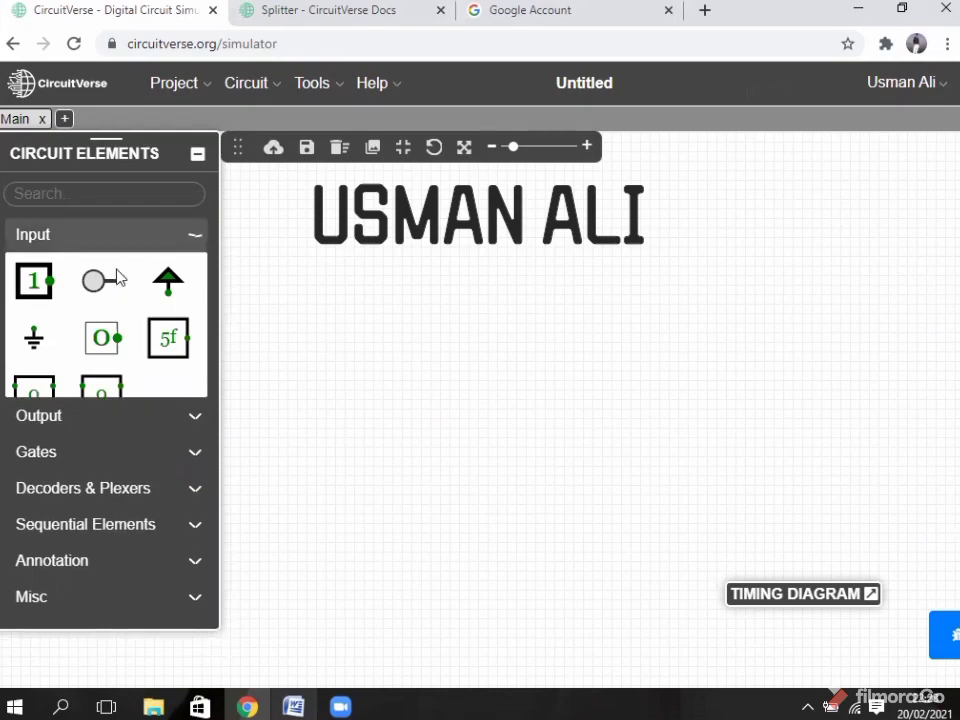
Look up the "splitter" guide in the user manual and examine its Full Split and Partial Split sections.
mouse_move(311, 90)
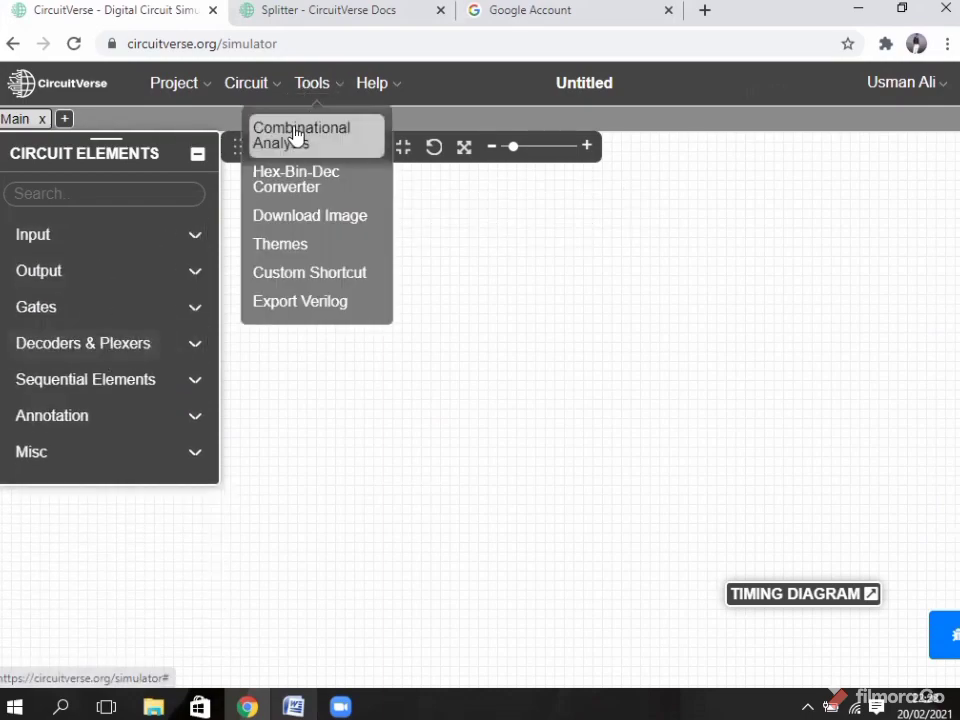
mouse_move(362, 86)
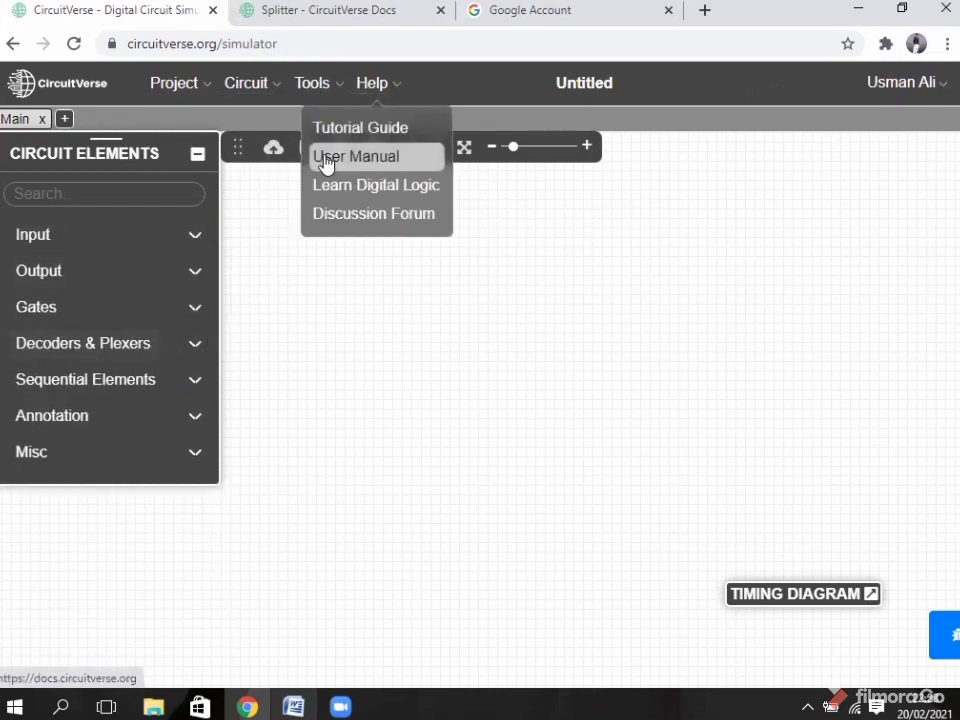
click(326, 166)
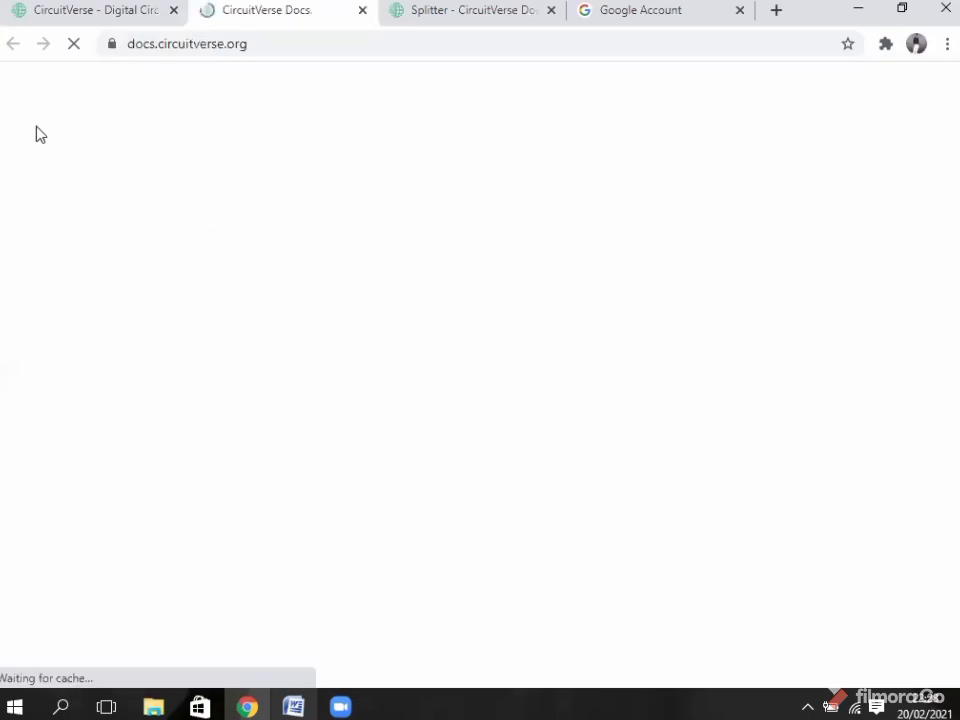
click(94, 119)
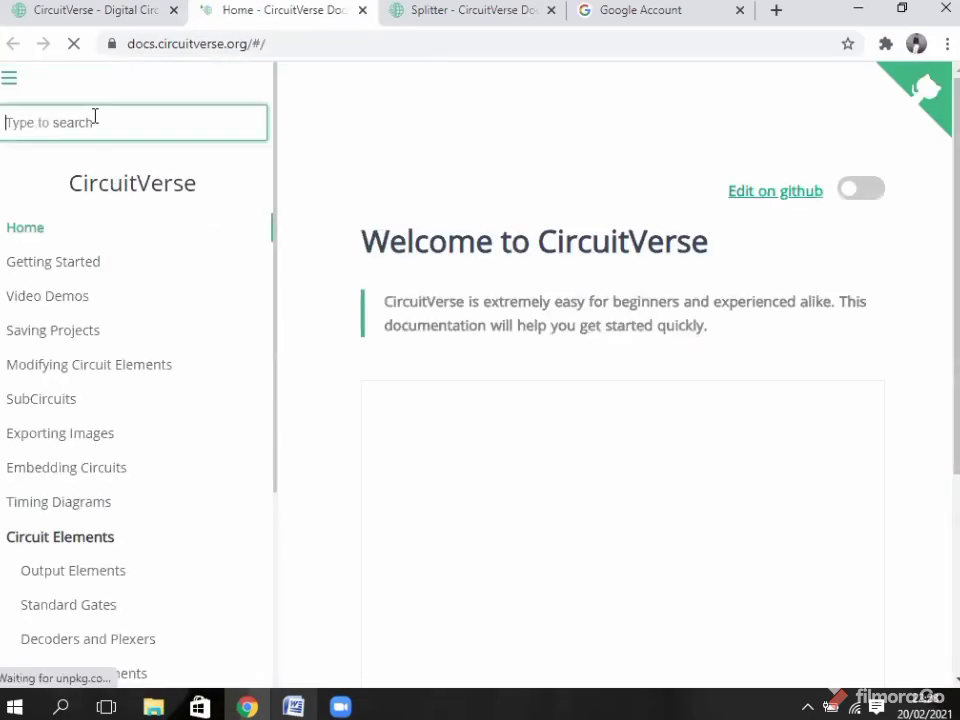
text(sp)
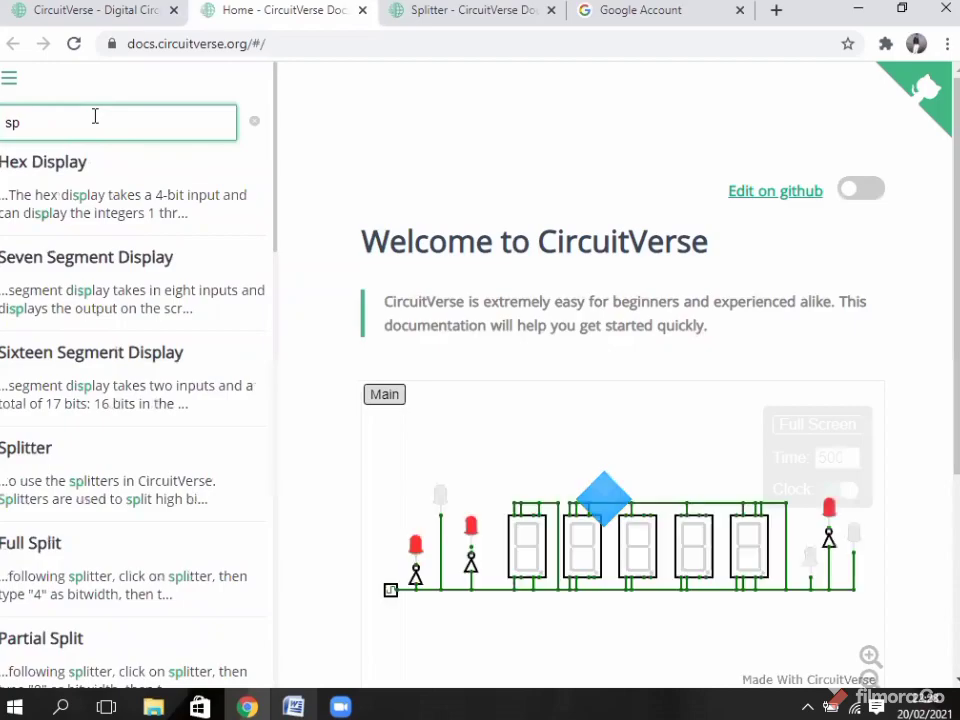
text(litter)
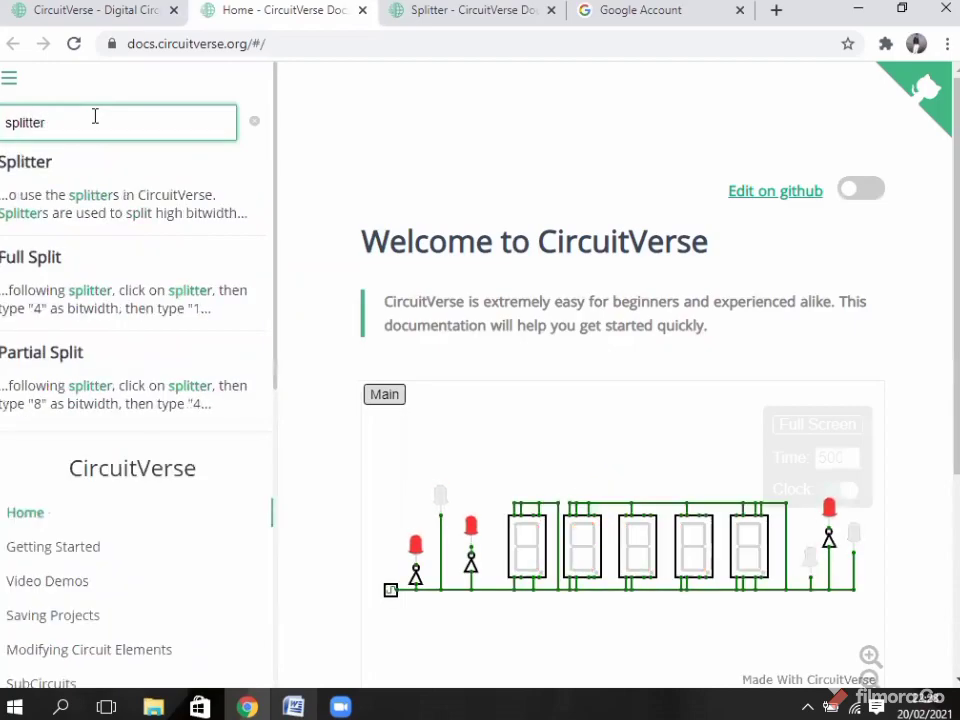
click(76, 179)
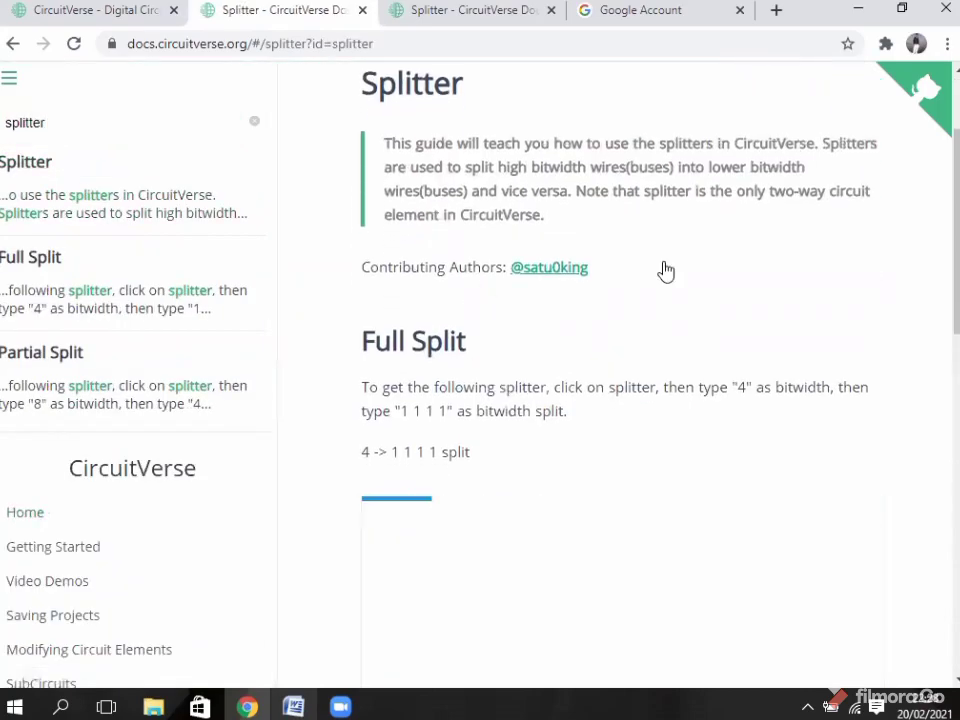
scroll(937, 210, down, 2)
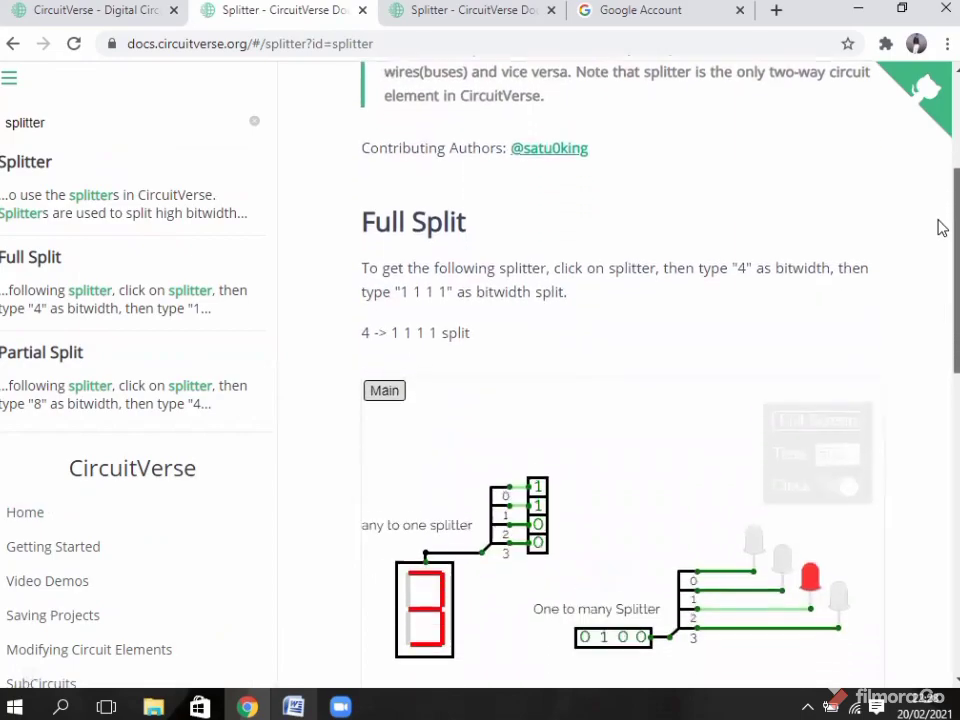
scroll(940, 235, down, 1)
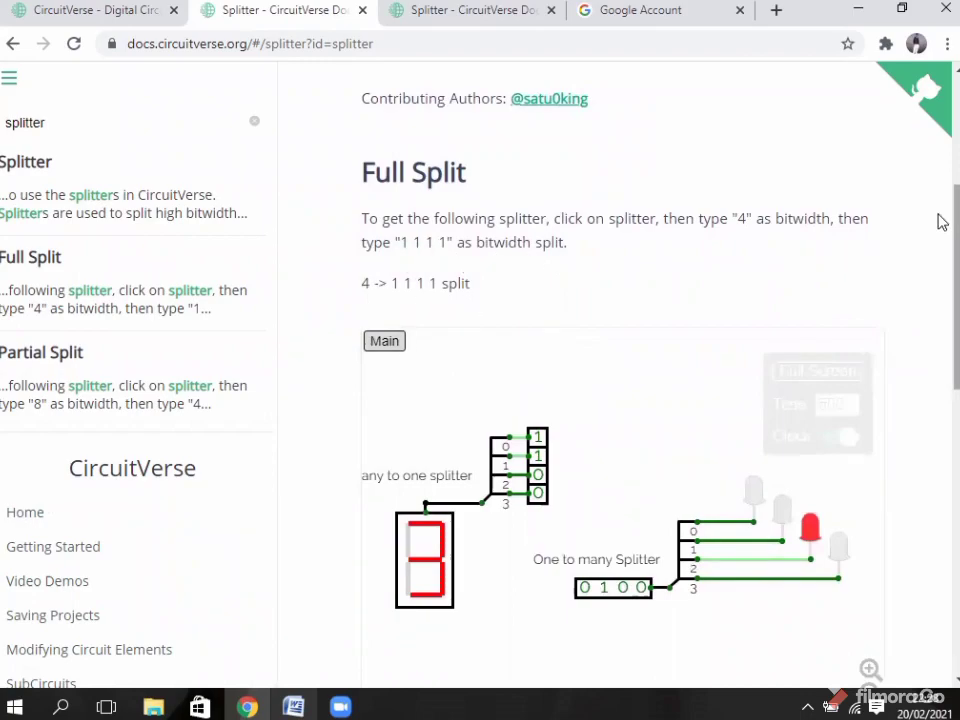
scroll(940, 233, down, 3)
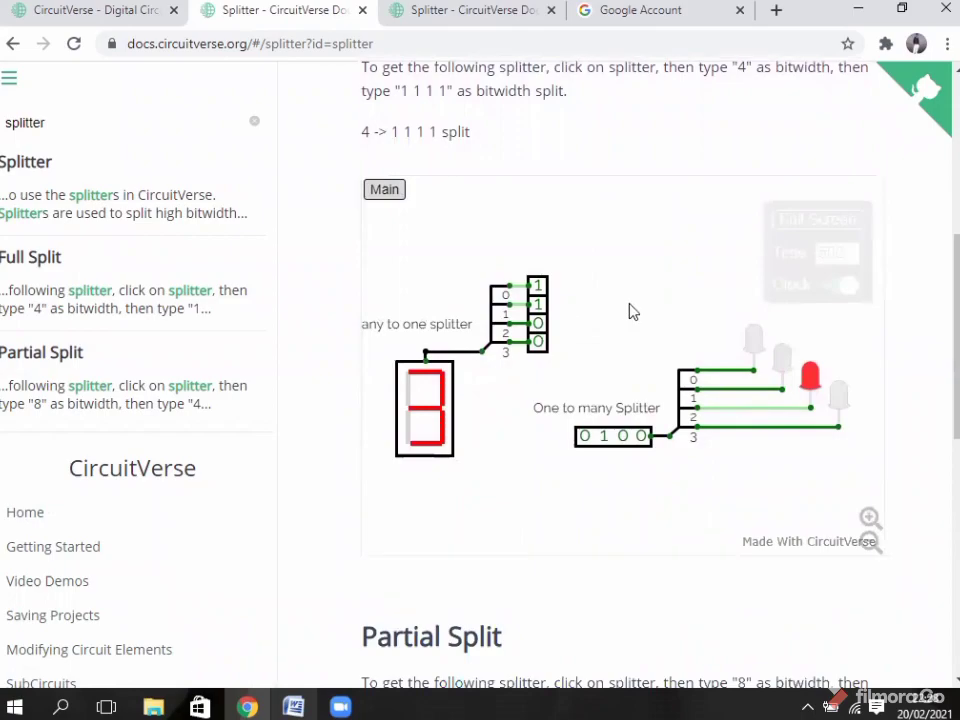
drag(939, 270, 940, 357)
Return to the simulator and add a splitter with bit width 4 and bit width split 1 1 1 1.
click(86, 10)
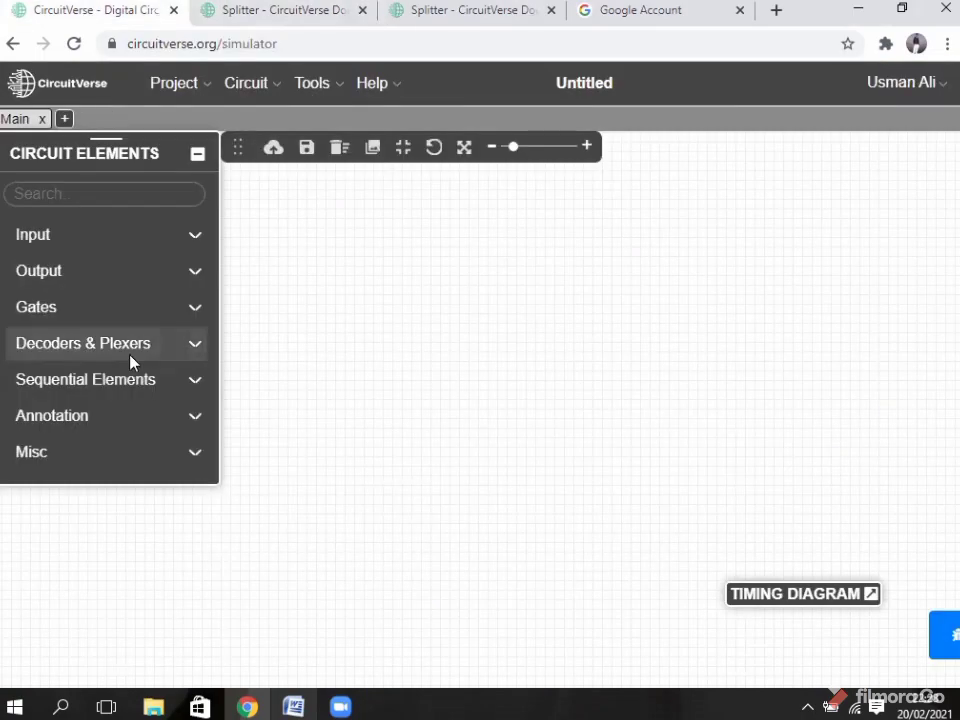
click(111, 462)
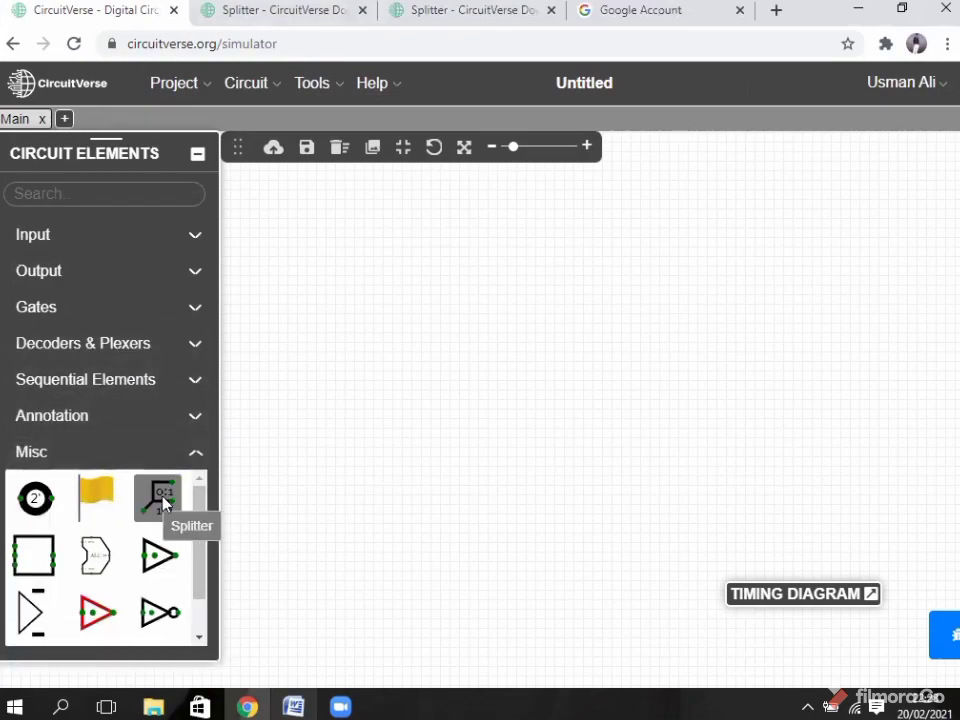
click(157, 495)
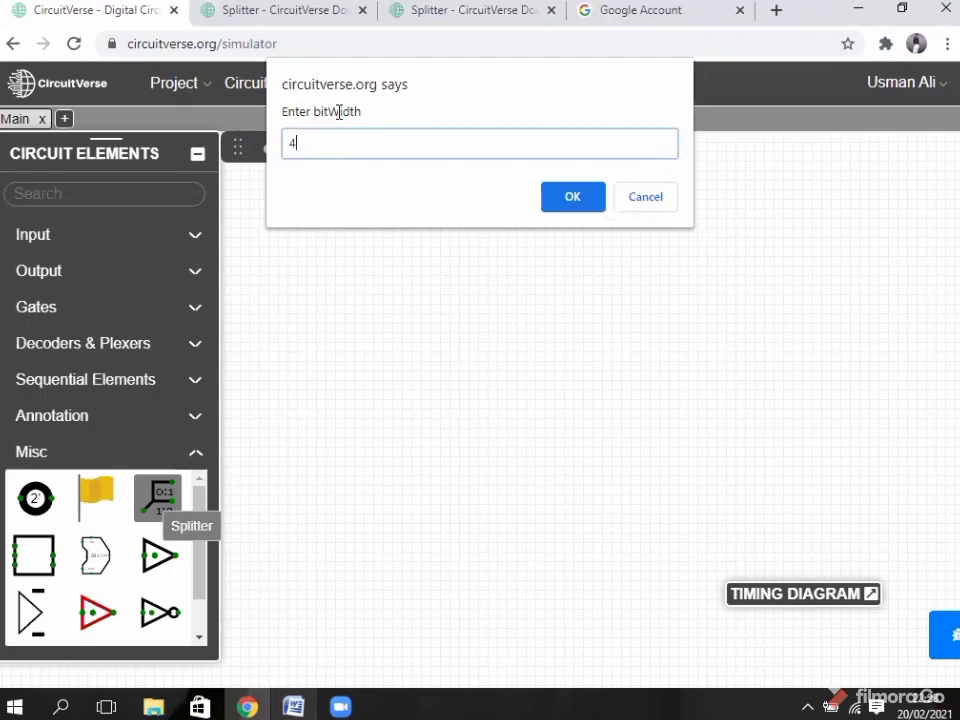
key(Return)
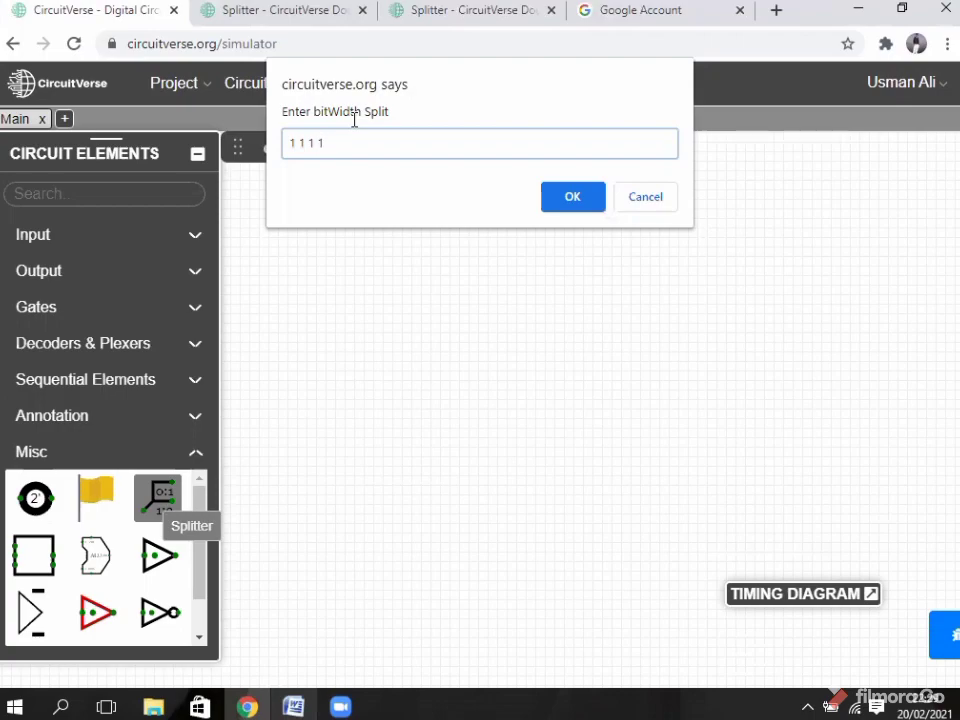
click(591, 206)
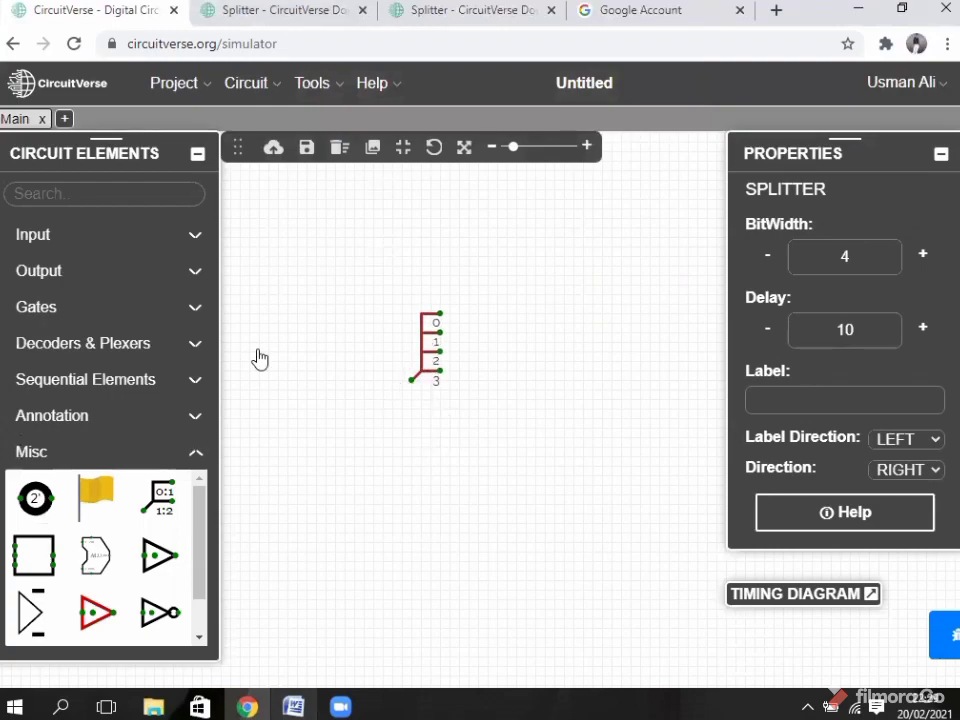
Place an upward-facing input with bit width 4 below the splitter and wire it to the splitter's common end.
click(84, 245)
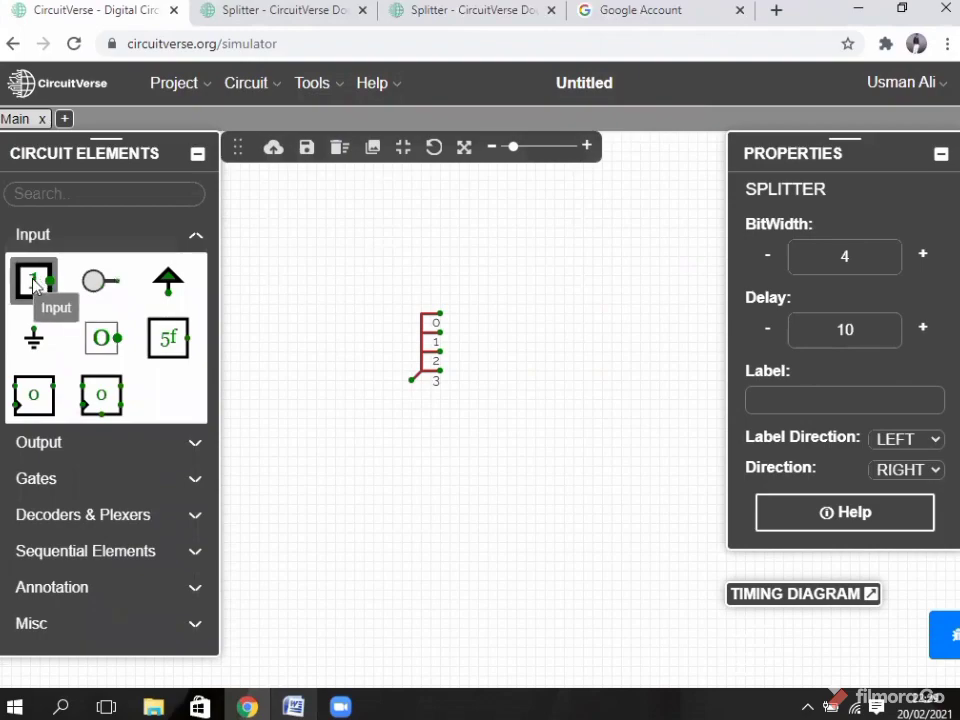
drag(34, 280, 416, 422)
click(416, 422)
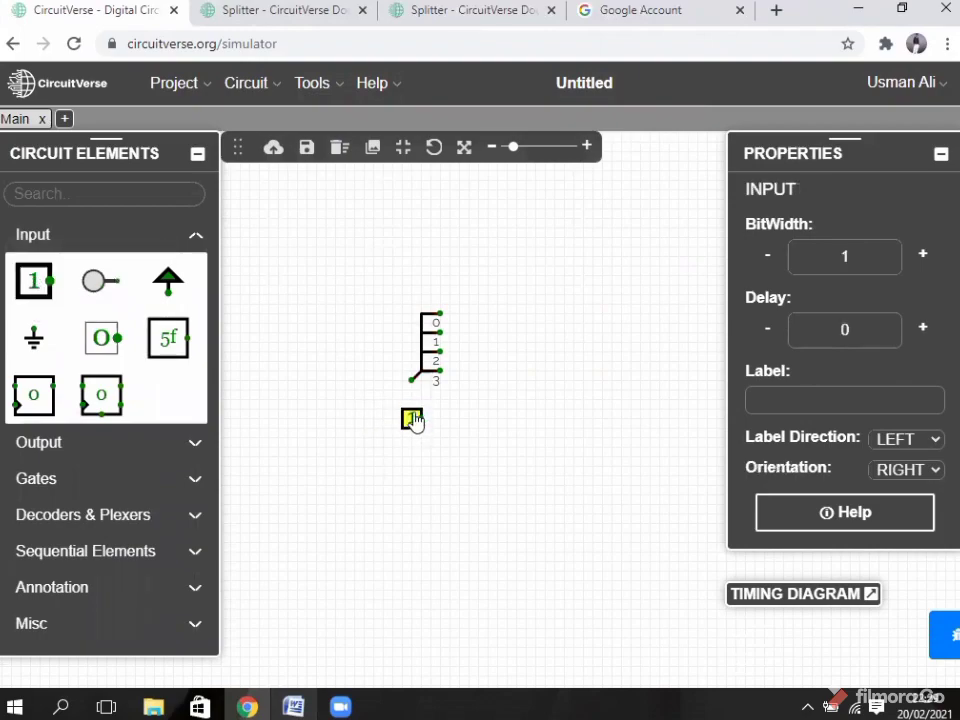
key(Up)
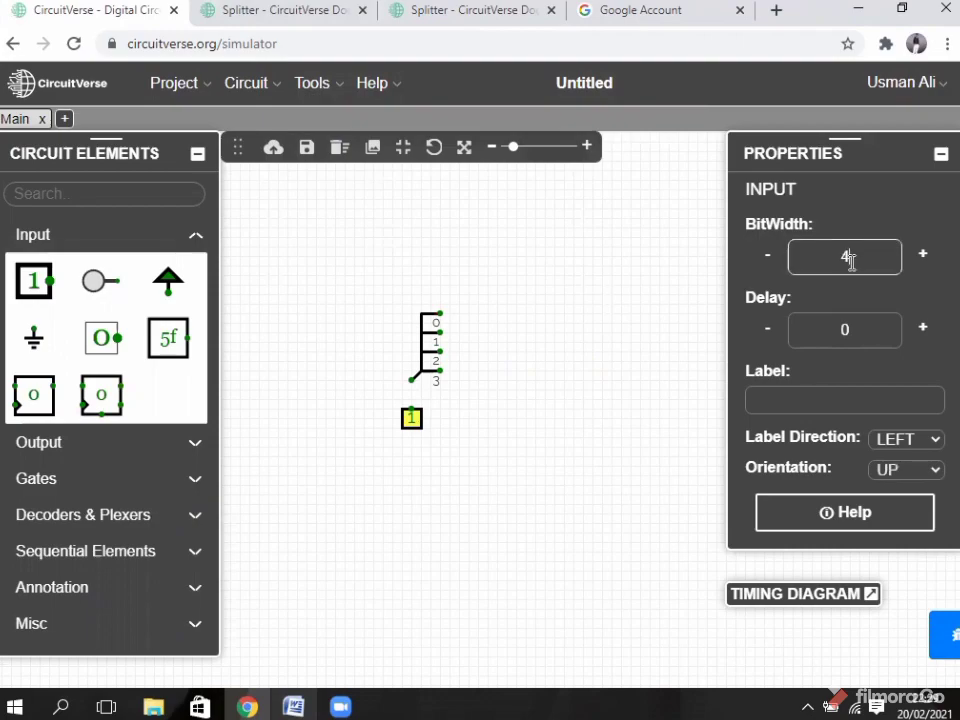
drag(411, 409, 411, 381)
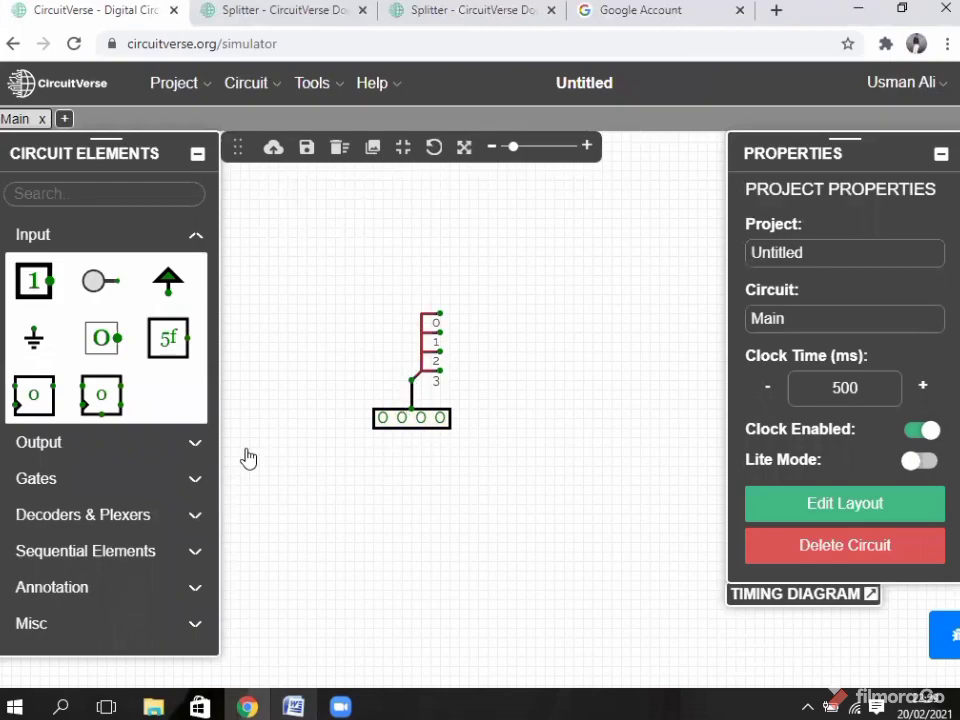
Place four one-bit outputs stacked in a column to the right of the splitter, level with its four branches.
click(71, 446)
click(32, 318)
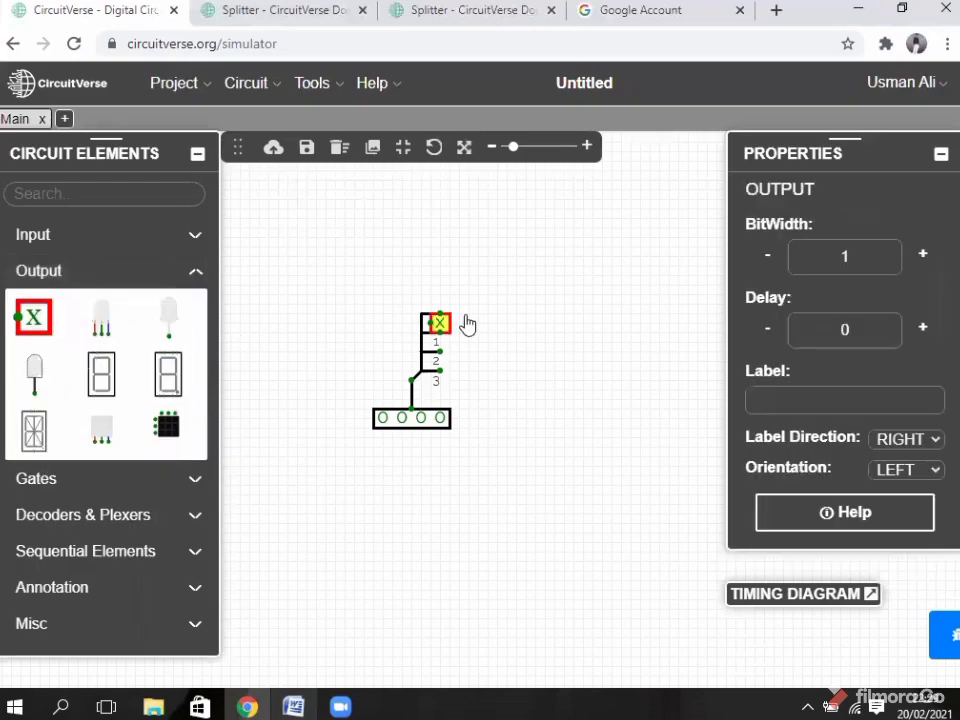
click(514, 315)
click(25, 330)
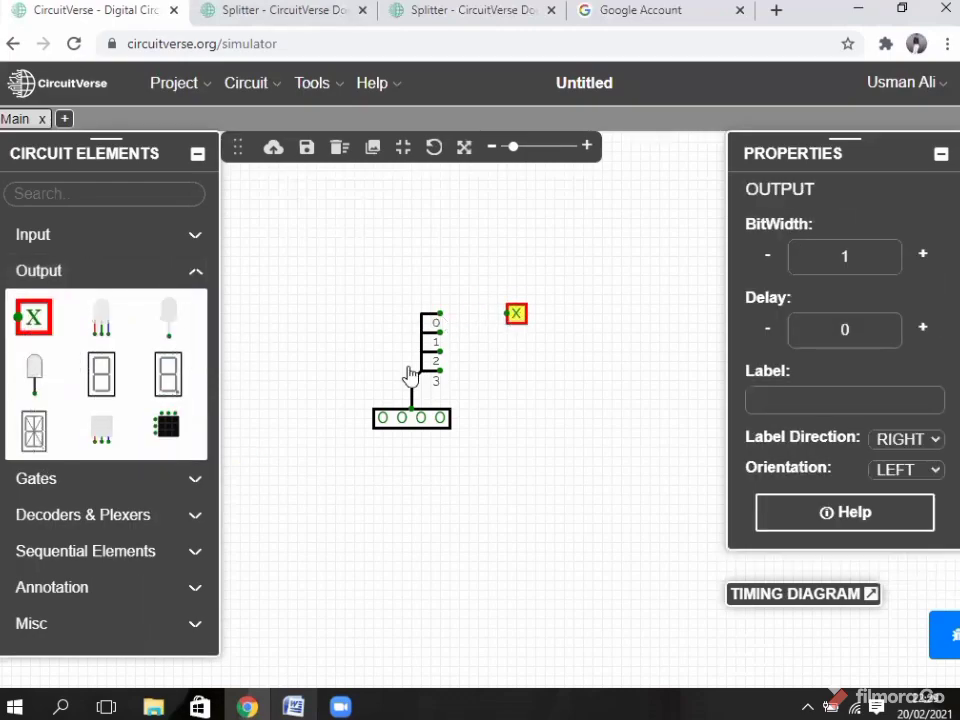
click(516, 342)
click(45, 334)
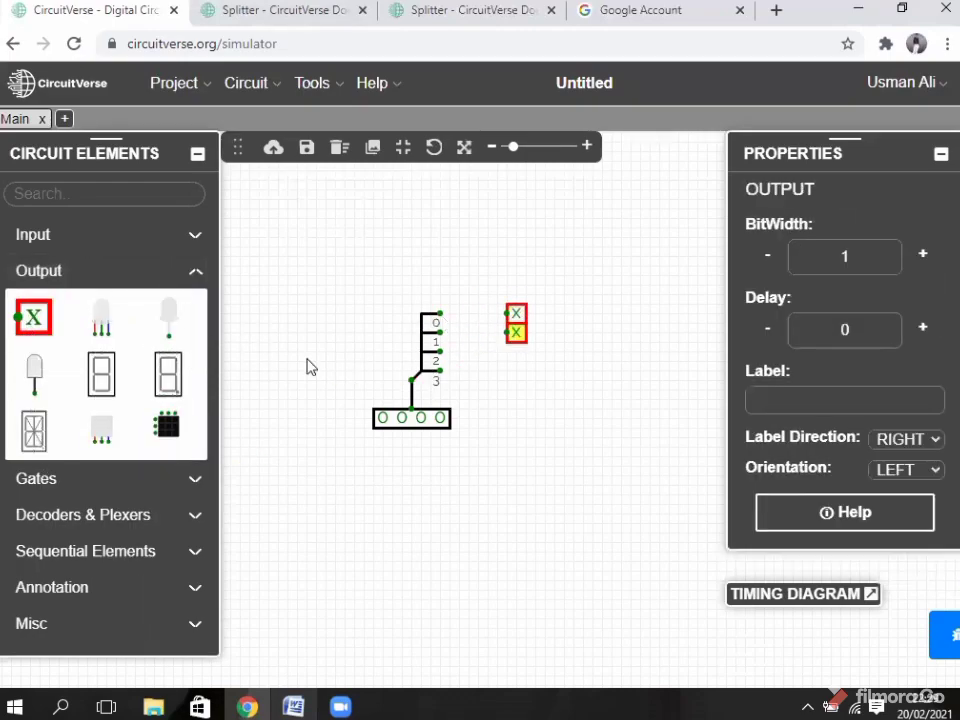
click(516, 358)
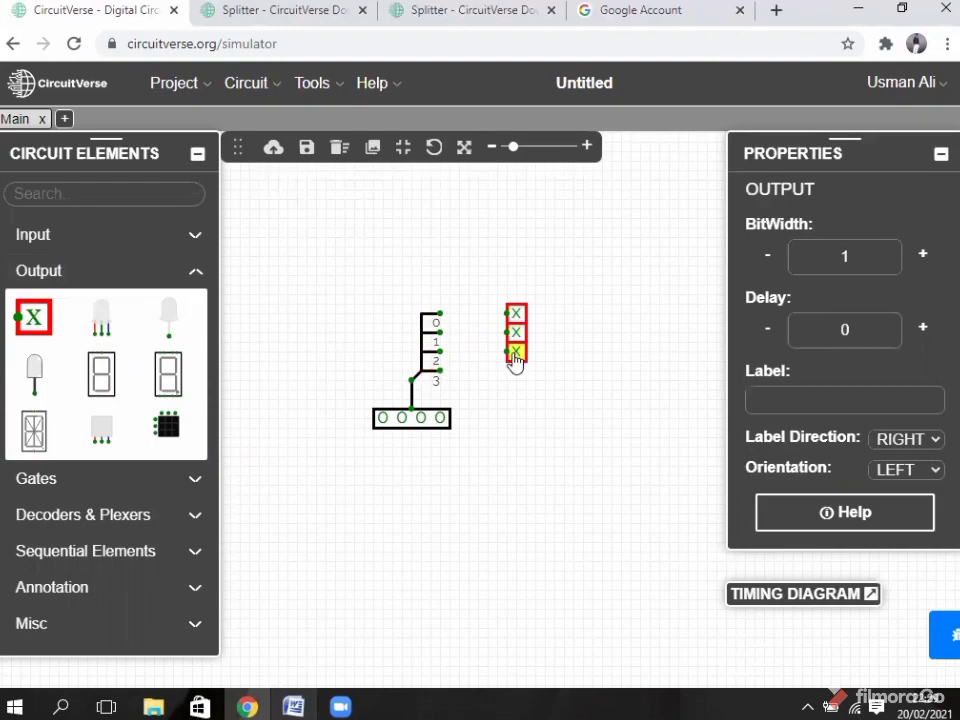
click(34, 316)
click(516, 374)
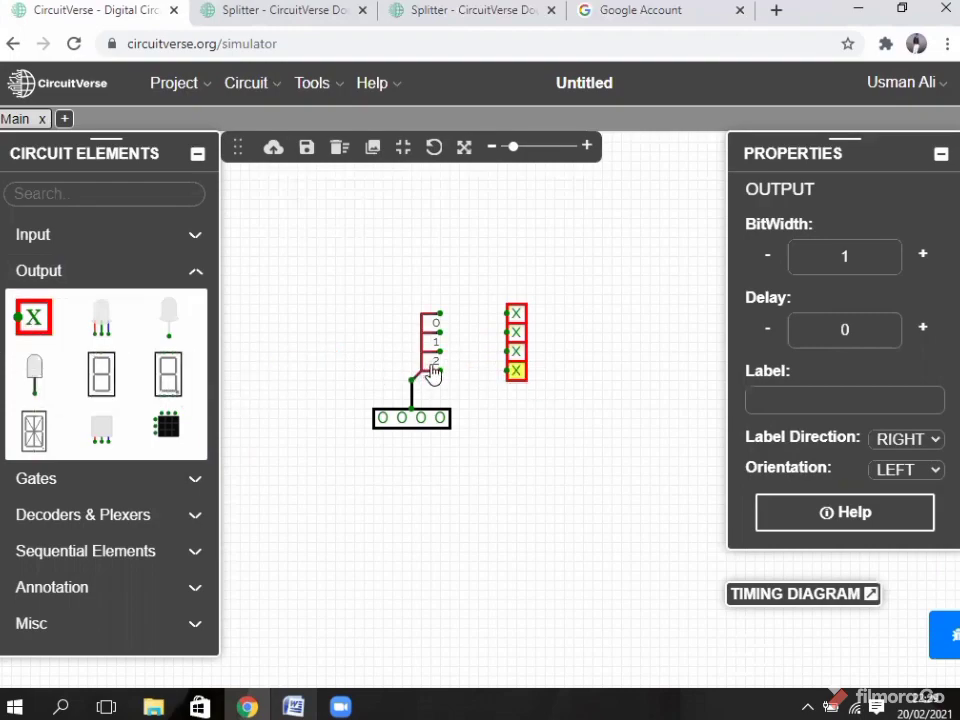
Wire each splitter branch to the output level with it and set the four-bit input to 0110.
drag(440, 370, 507, 371)
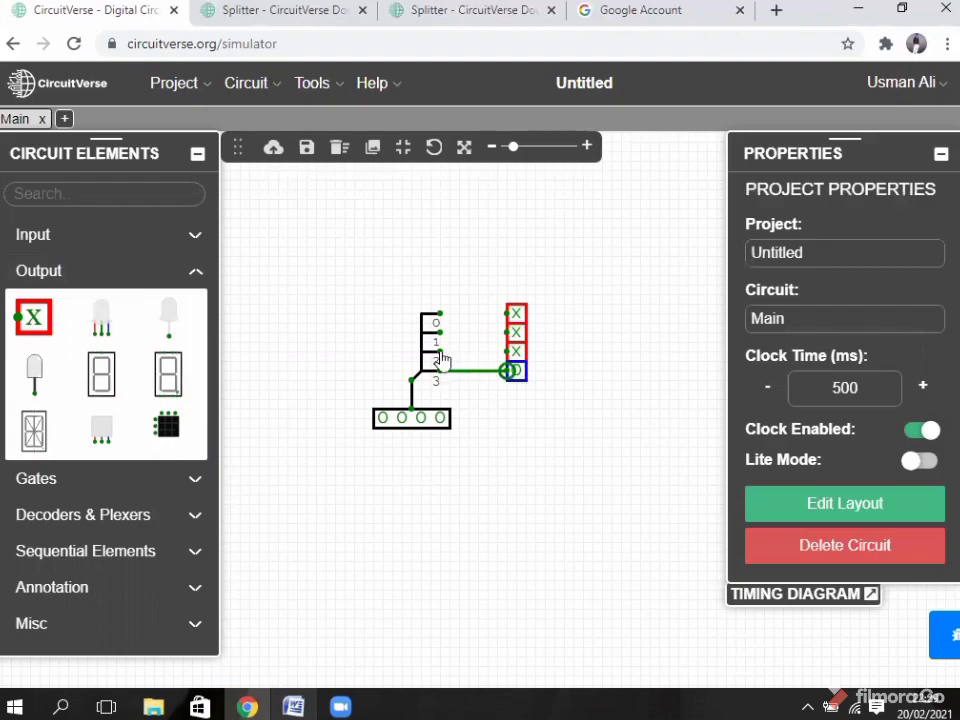
drag(440, 351, 514, 355)
drag(437, 331, 508, 313)
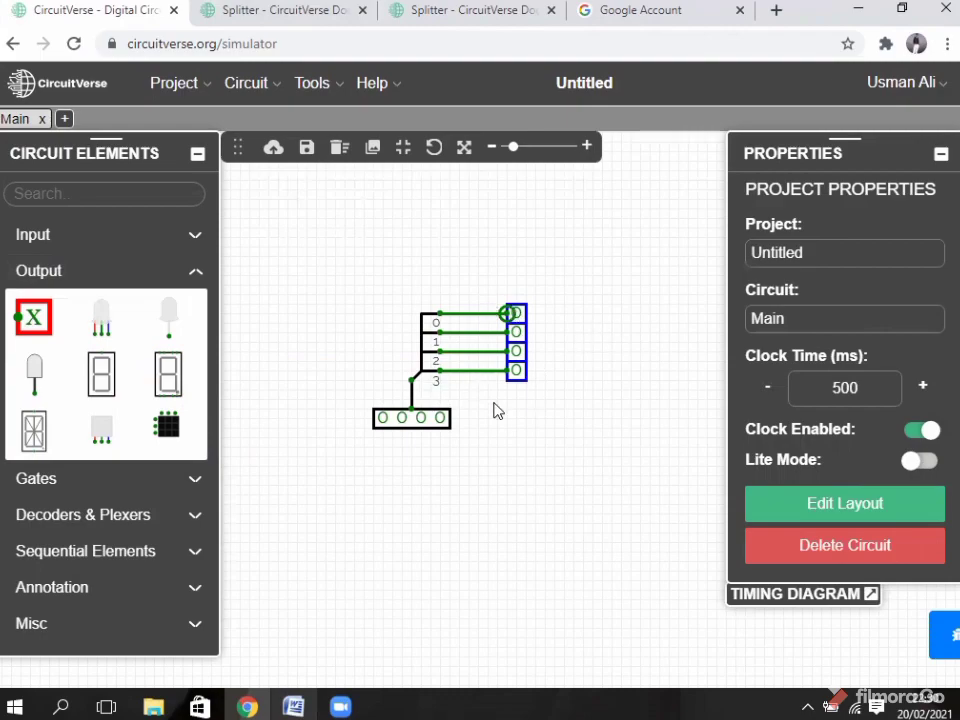
click(405, 420)
click(422, 422)
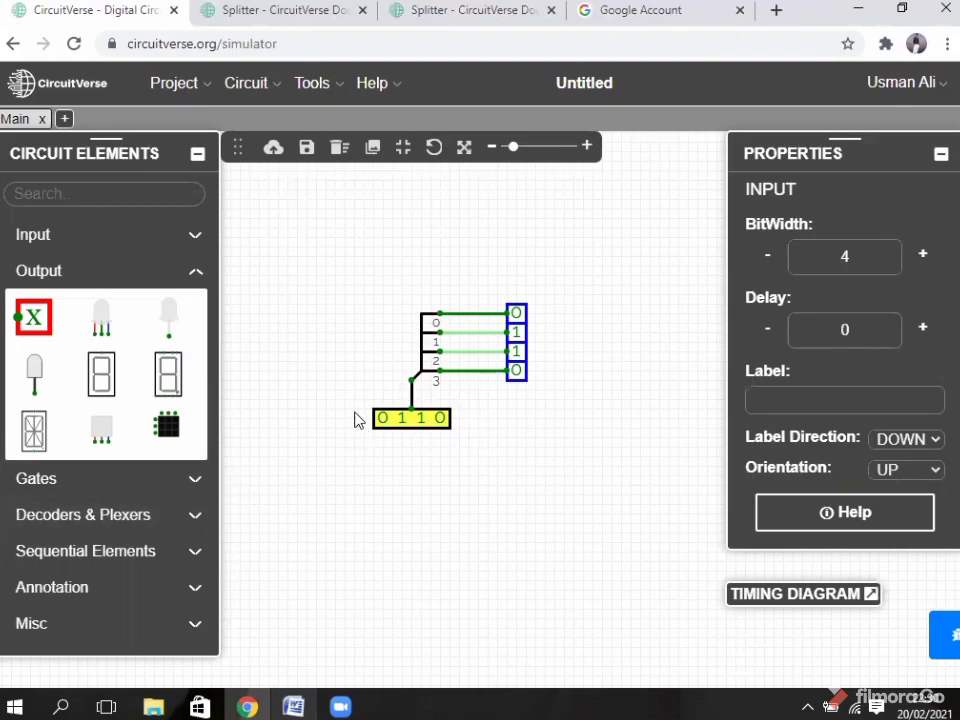
Pull the four outputs farther from the splitter at staggered distances and delete the whole circuit.
drag(516, 316, 605, 331)
drag(516, 351, 644, 362)
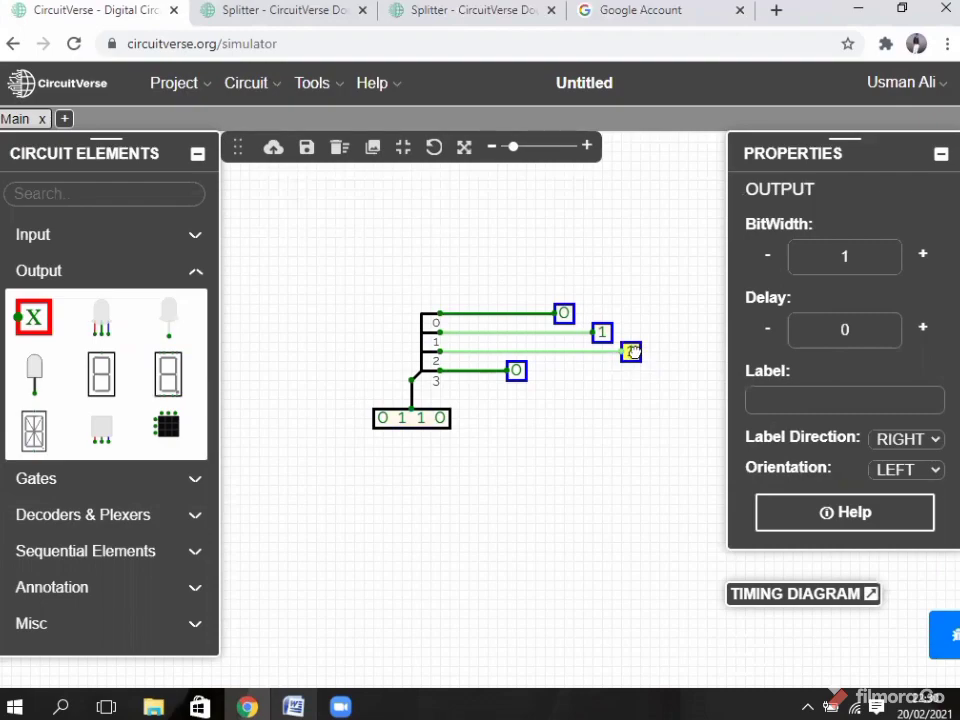
drag(536, 371, 564, 371)
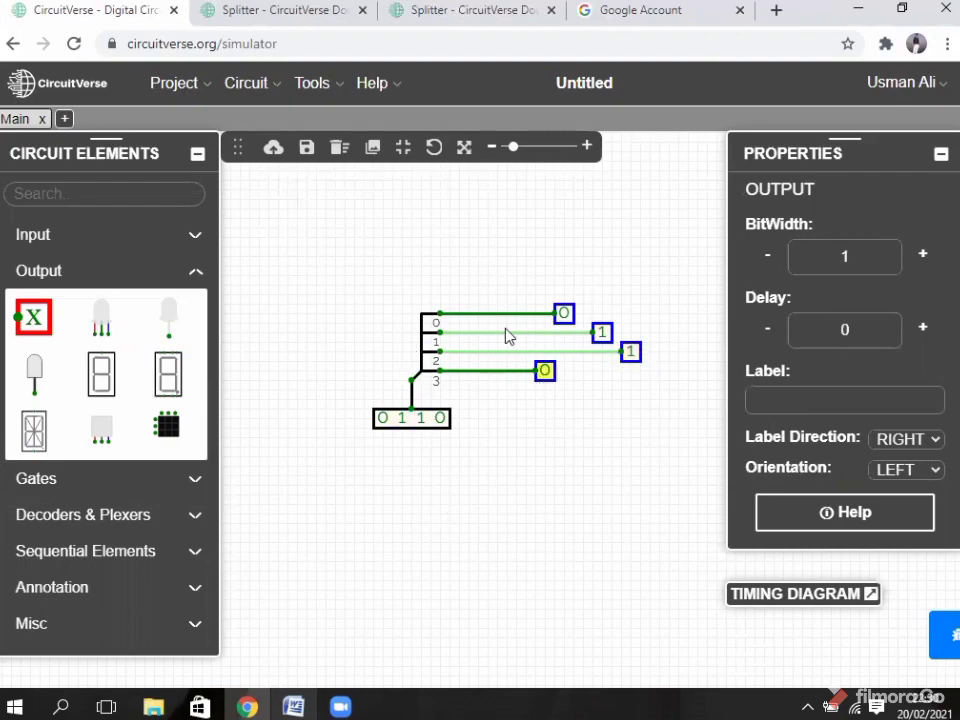
key(ctrl+a)
key(Delete)
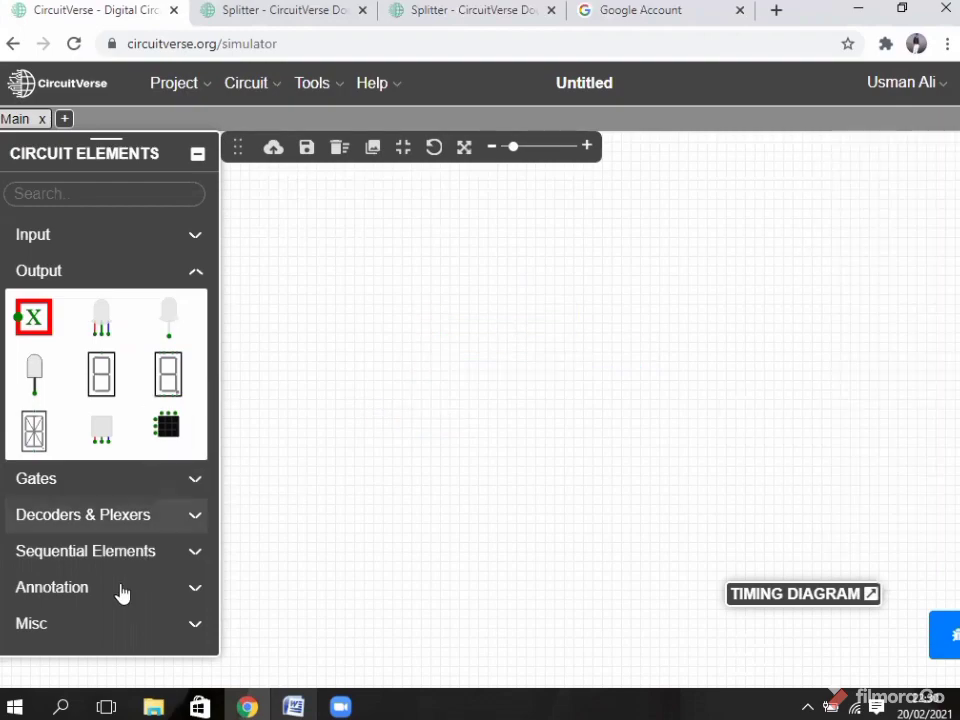
Add a splitter with bit width 4 split into branches 0:1 and 2:3, and draw a wire outward from each branch.
click(145, 623)
click(160, 497)
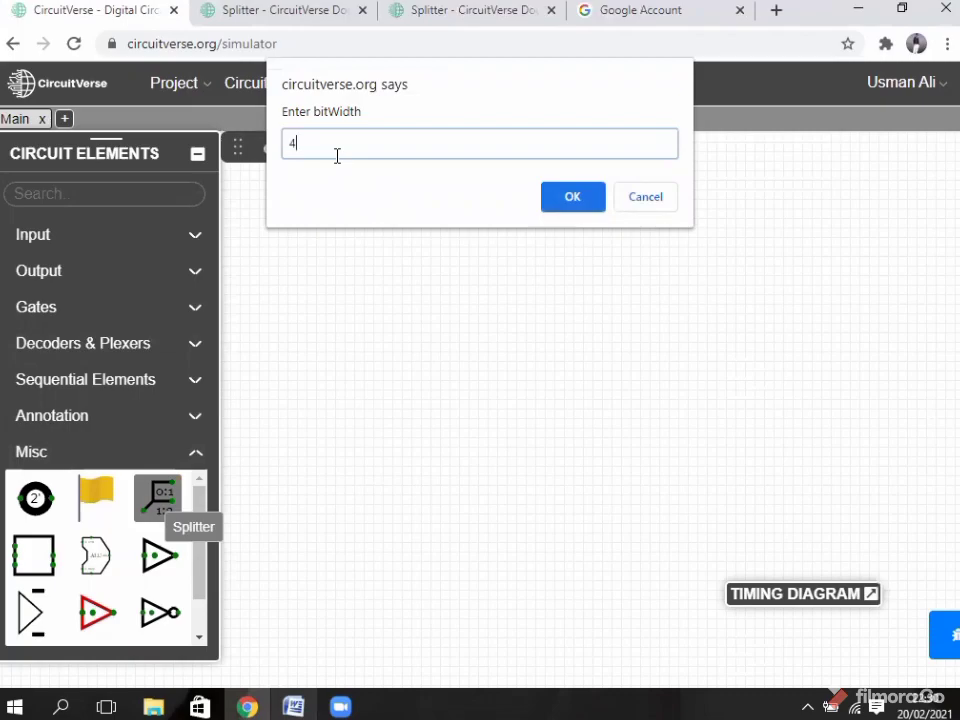
text(4)
key(Return)
click(598, 208)
drag(520, 366, 422, 352)
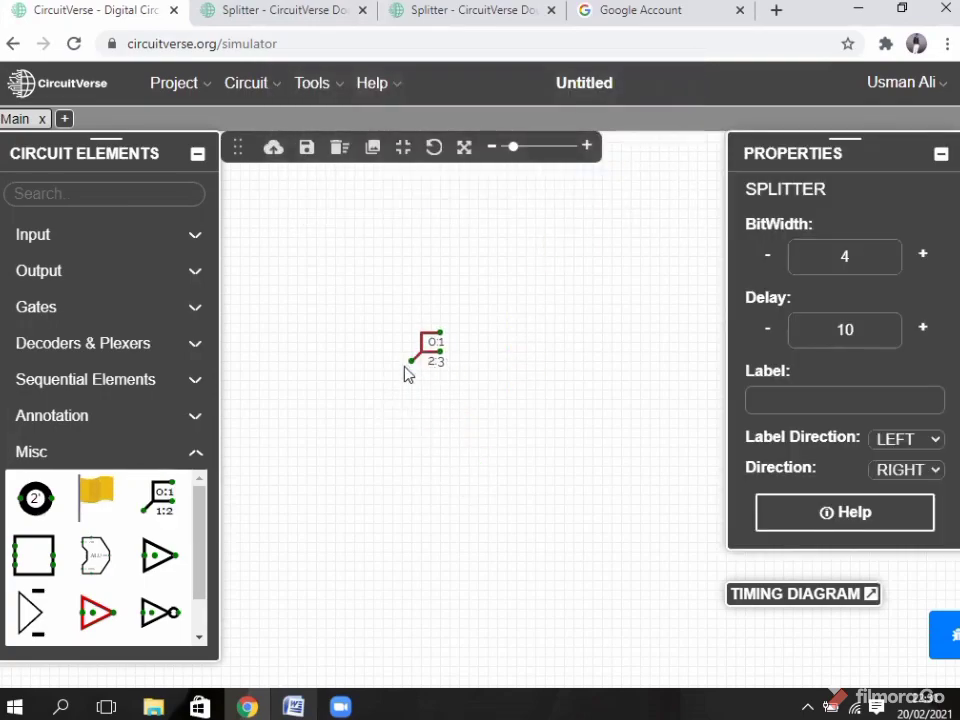
drag(440, 333, 516, 333)
drag(440, 354, 563, 352)
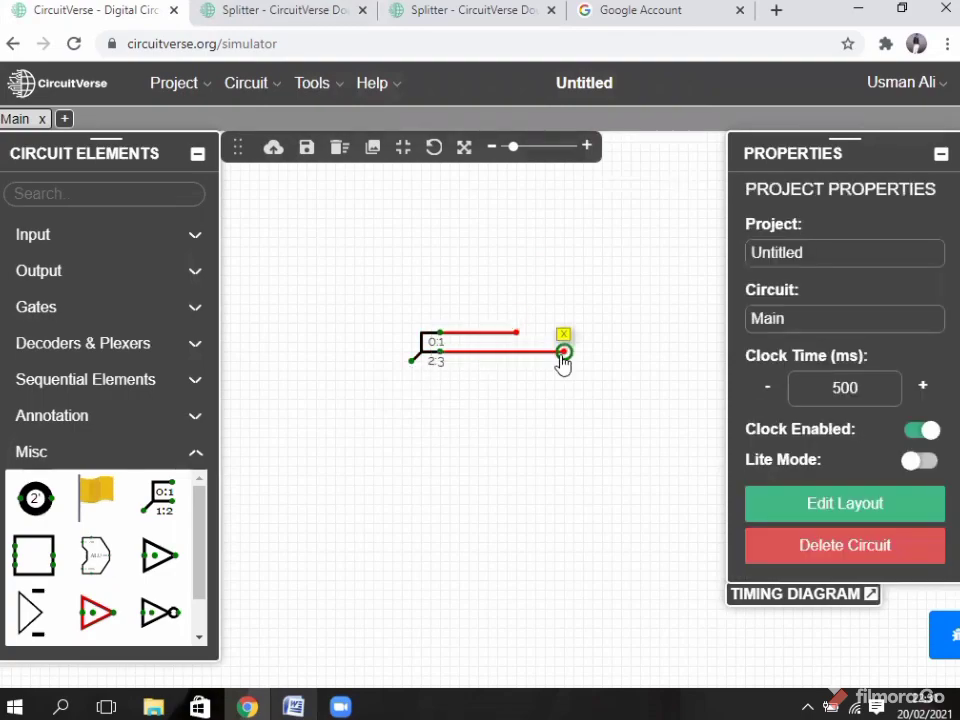
Add an upward-facing input below the splitter, wire it to the splitter's common end, and set its bit width to 4.
click(58, 238)
click(34, 281)
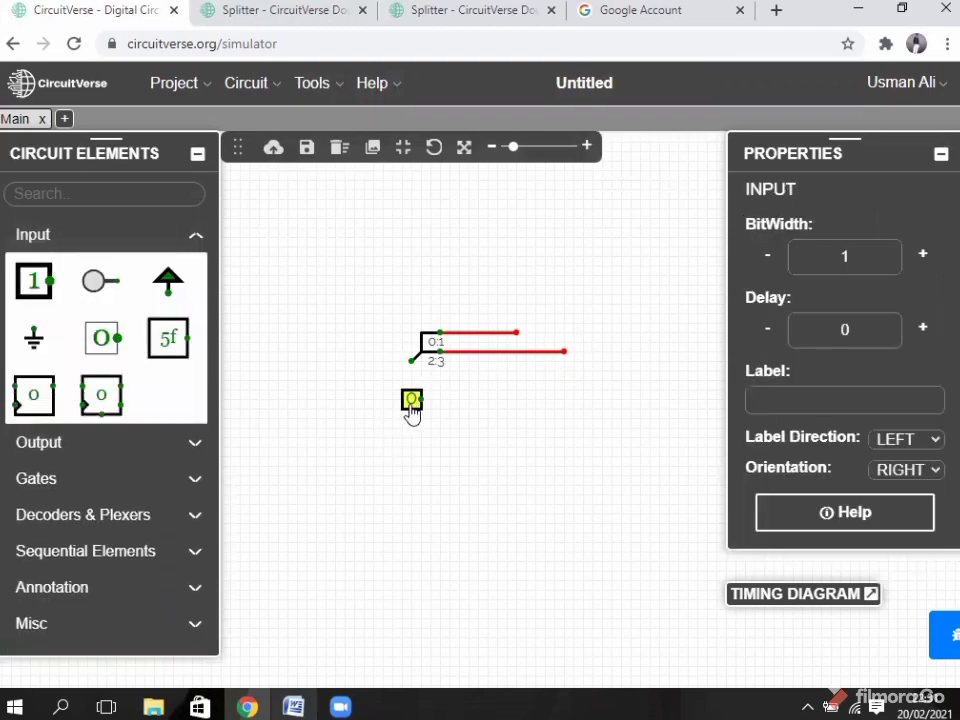
click(411, 409)
key(Up)
drag(411, 401, 411, 361)
click(412, 409)
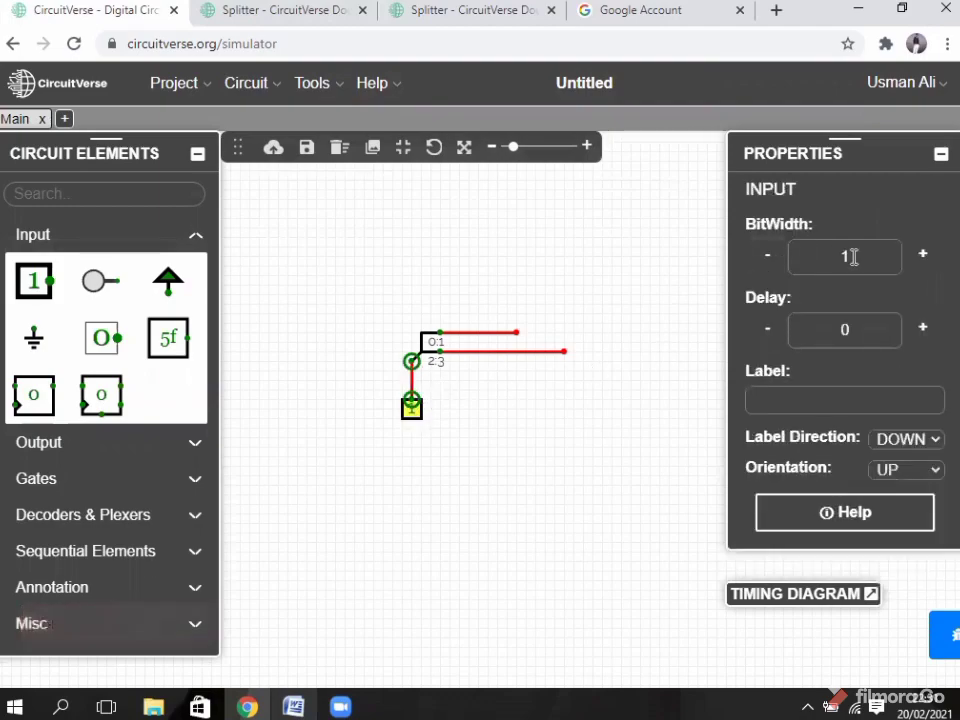
key(BackSpace)
text(4)
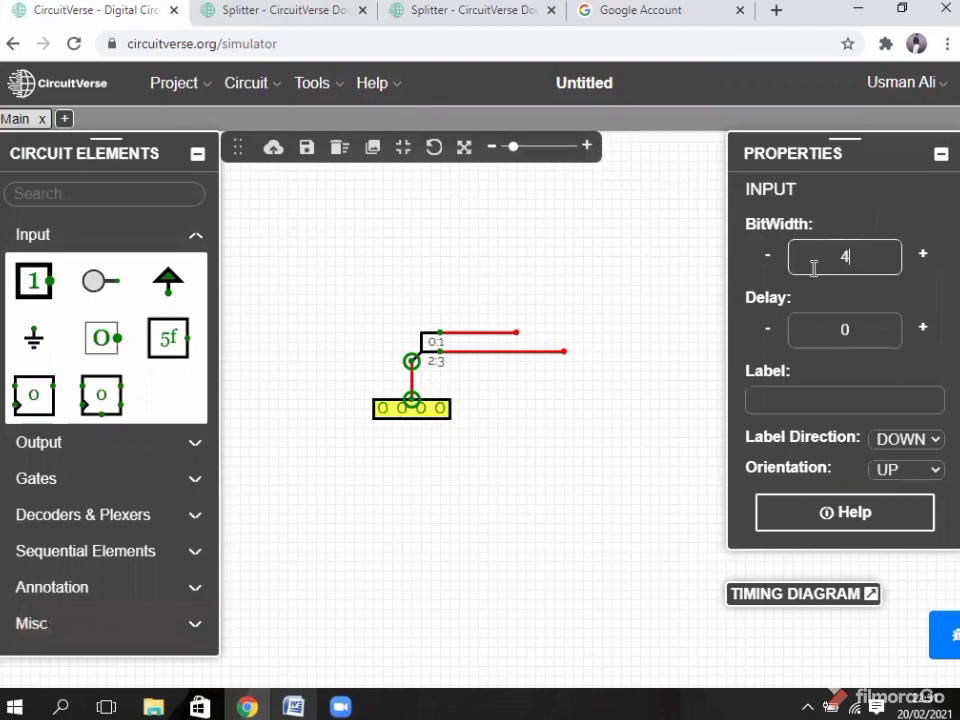
click(519, 418)
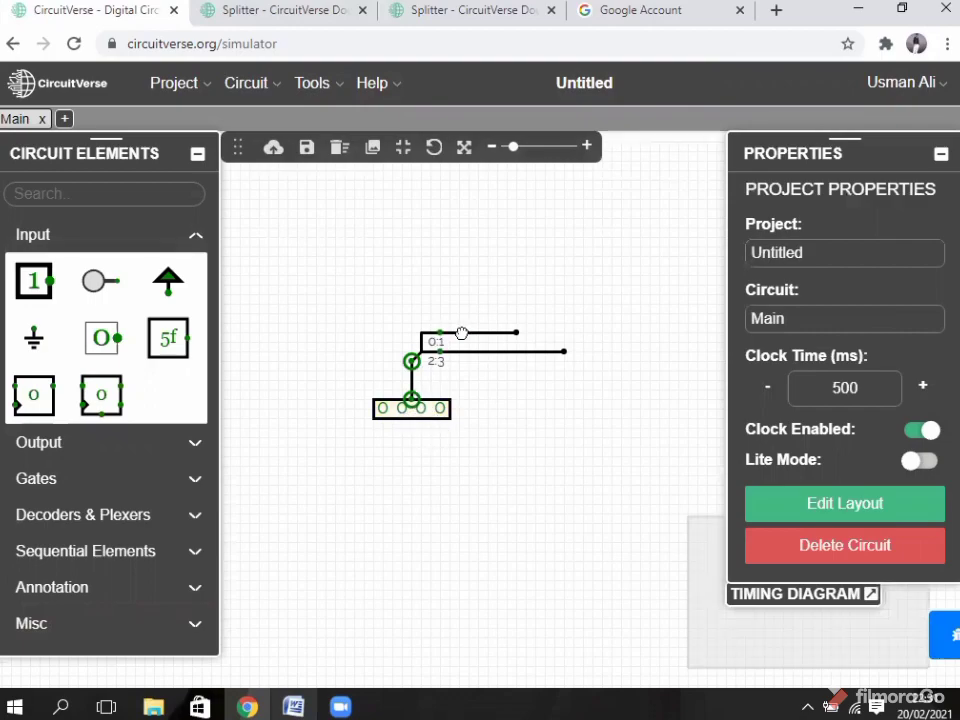
Place an output at the free end of each of the two branch wires.
mouse_move(461, 332)
mouse_down()
mouse_move(490, 330)
mouse_move(454, 334)
mouse_up()
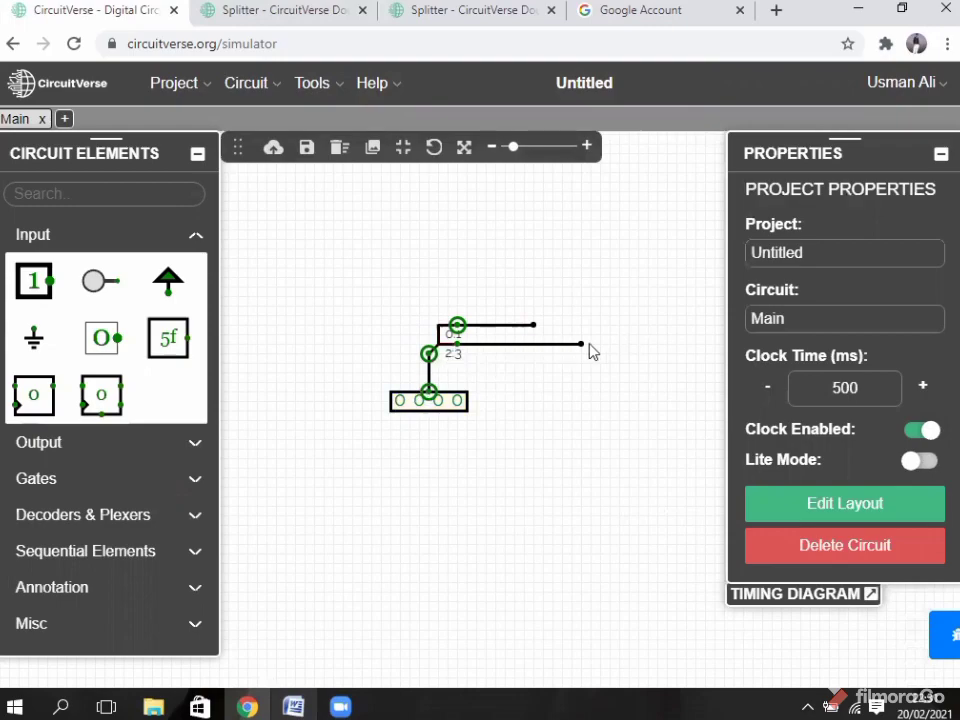
click(114, 446)
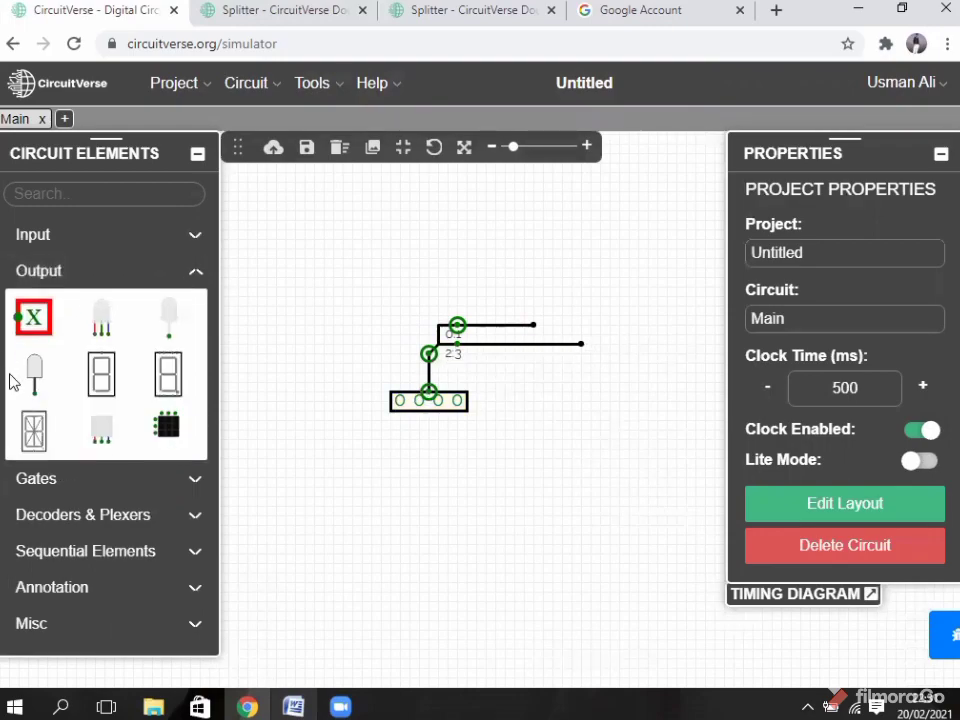
click(57, 343)
click(542, 325)
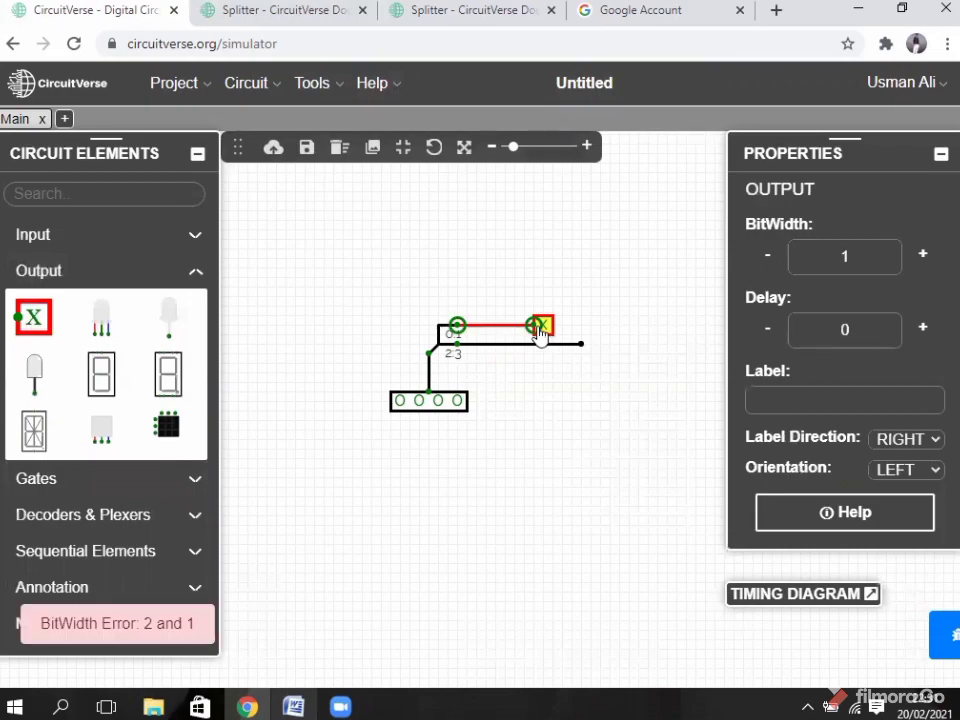
click(33, 317)
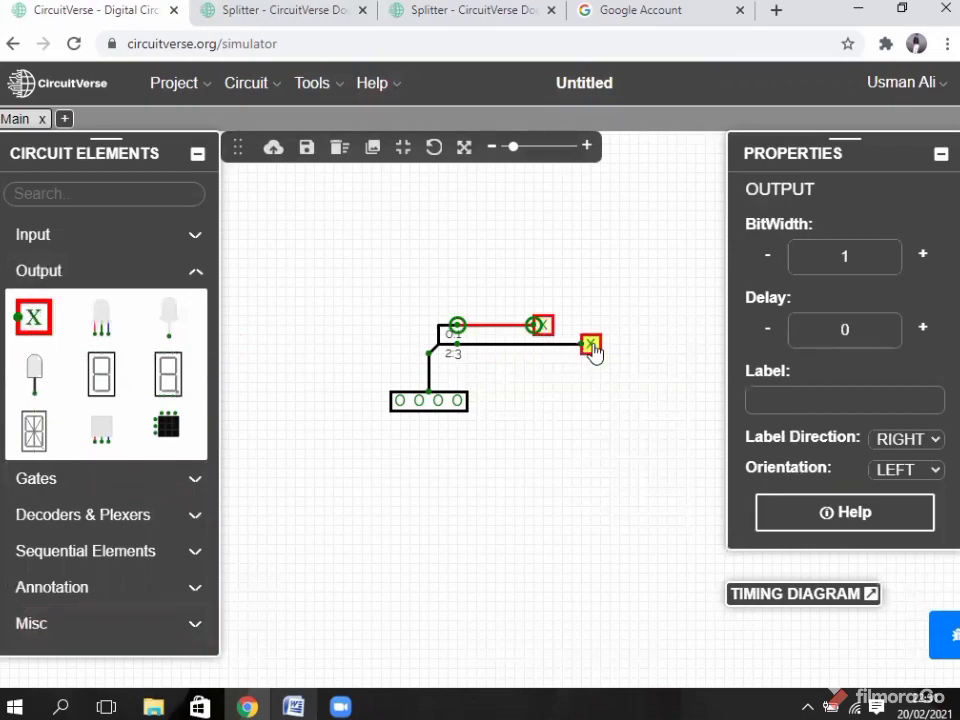
click(590, 347)
Set the bit width of both outputs to 2.
double_click(803, 256)
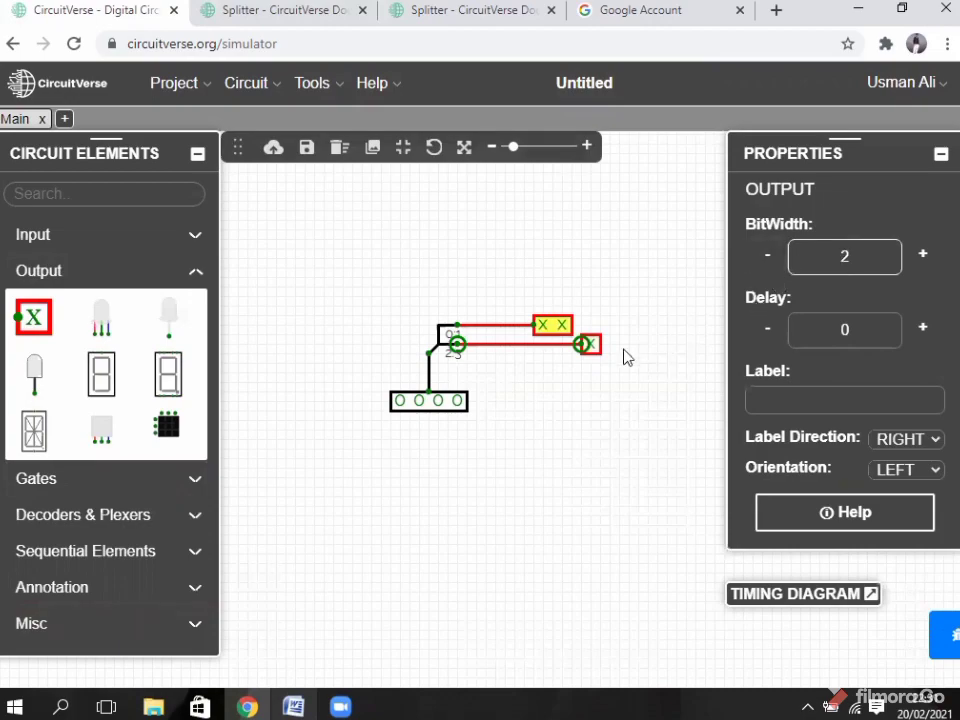
click(592, 348)
click(851, 262)
key(BackSpace)
text(2)
click(633, 380)
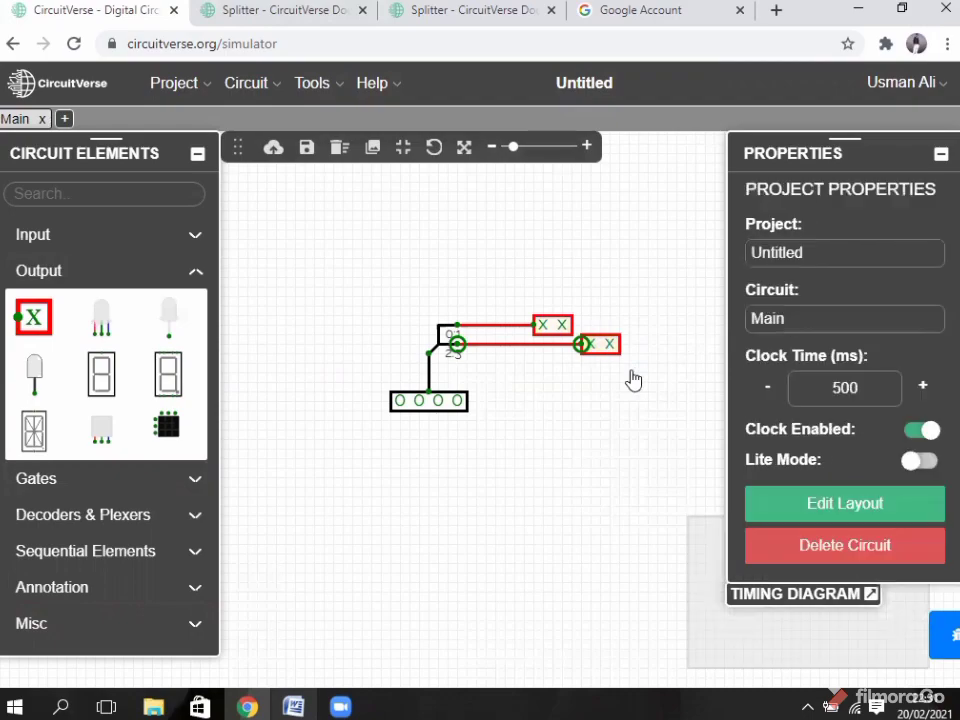
Toggle the four-bit input's bits to test the splitter with 0010, 1010 and 0110 in turn.
click(456, 404)
click(454, 404)
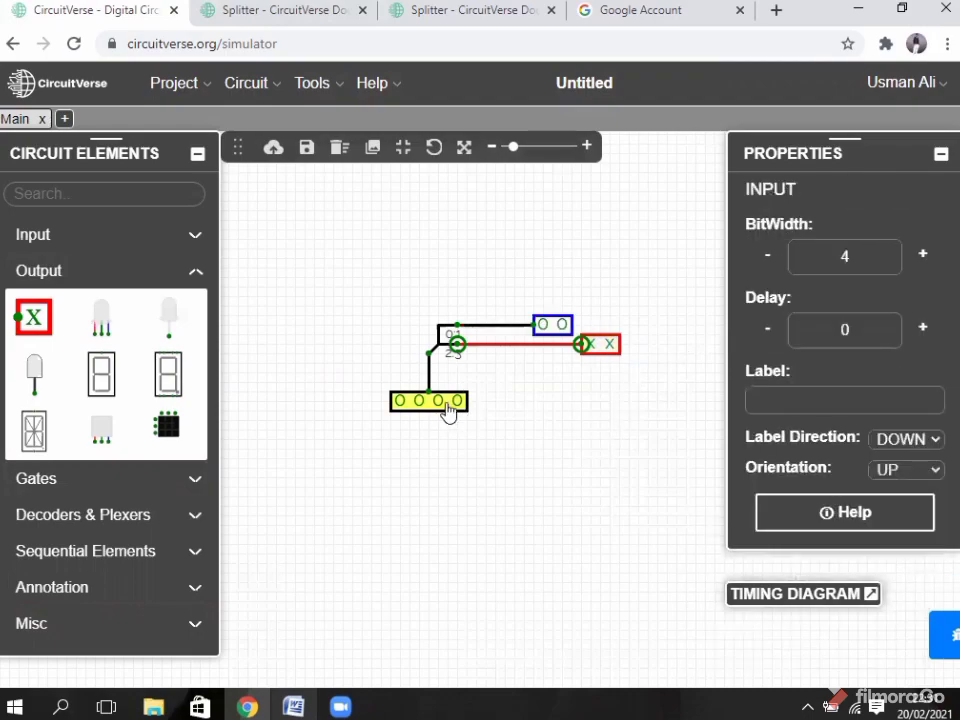
click(406, 404)
click(406, 404)
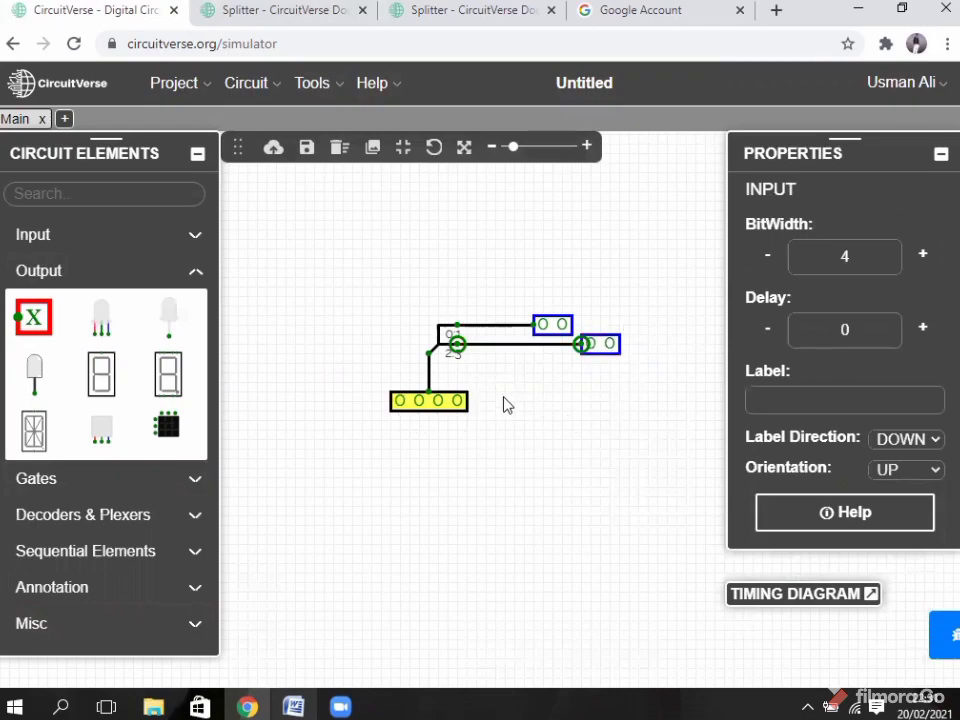
click(437, 402)
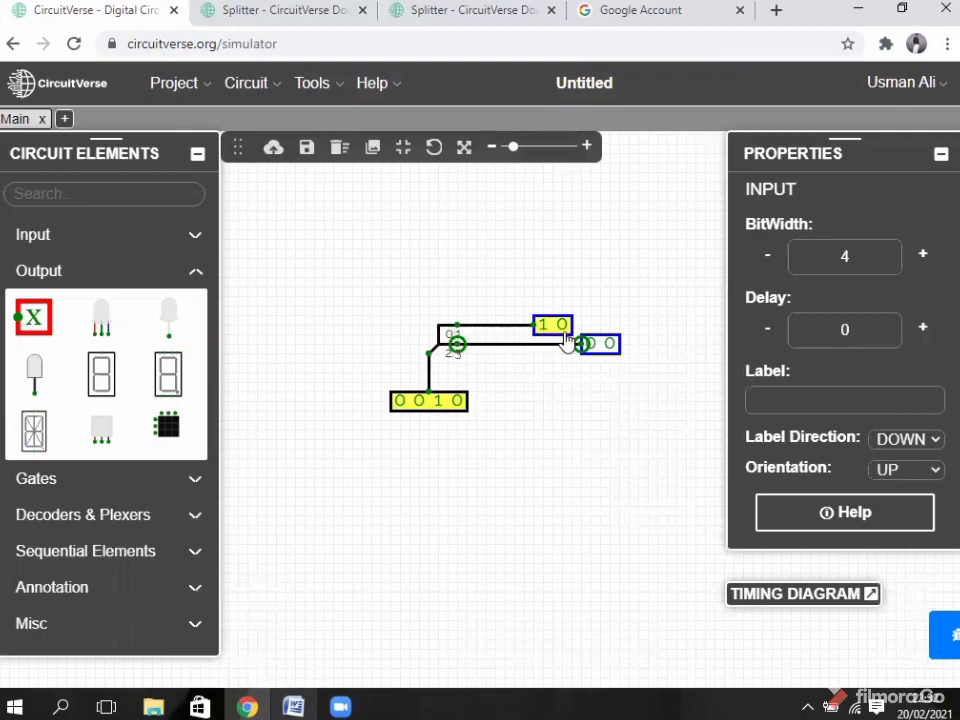
click(401, 402)
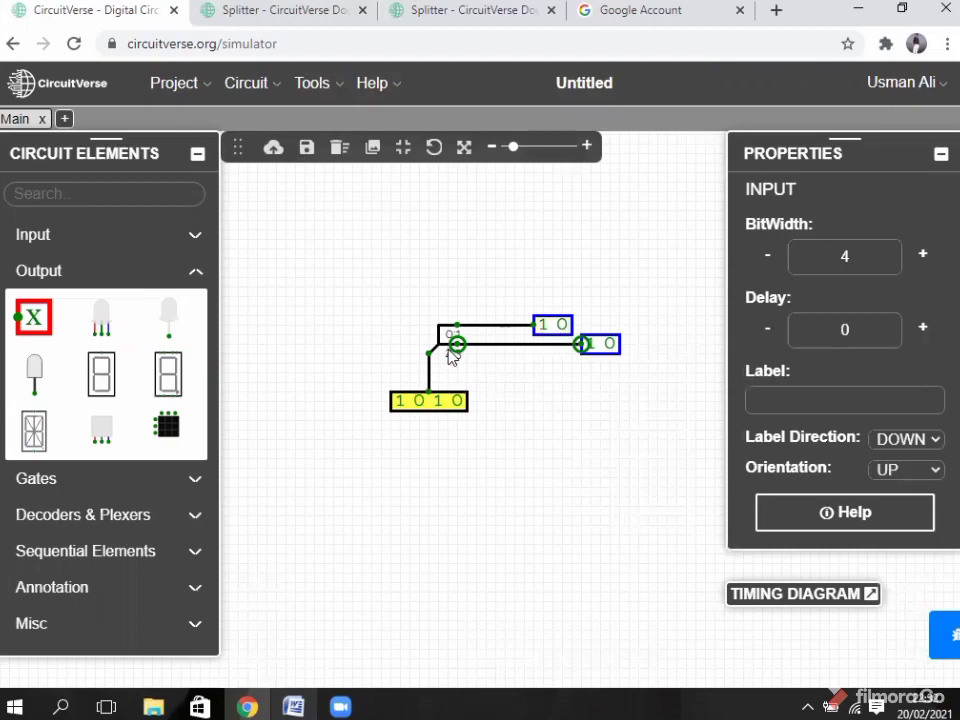
click(418, 401)
click(398, 403)
click(455, 335)
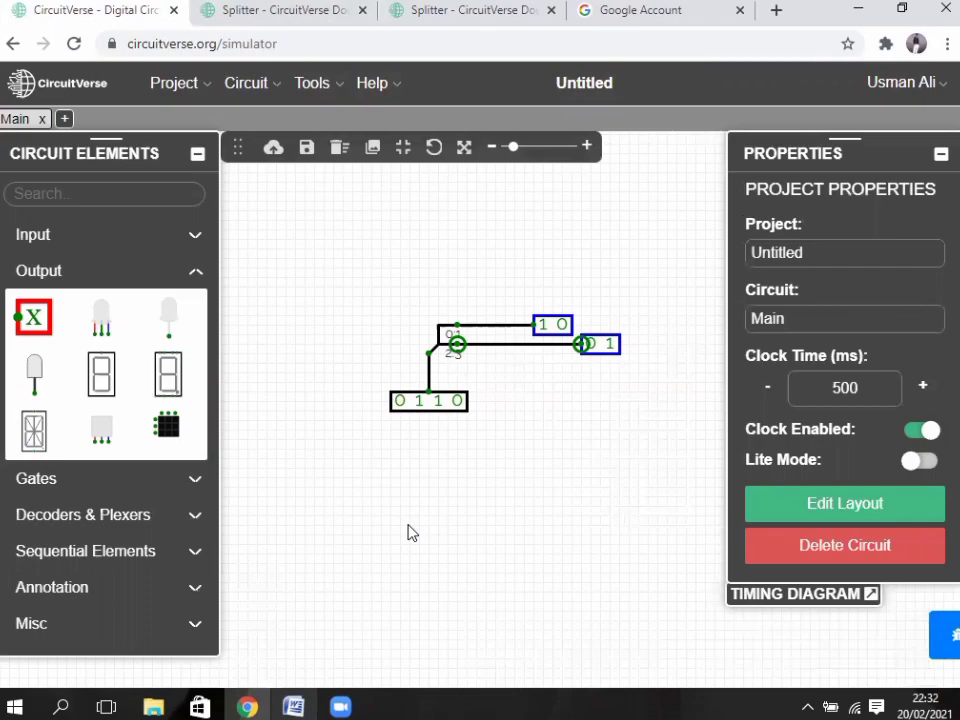
Delete the whole two-branch splitter circuit and expand the Misc elements list.
key(ctrl+a)
key(Delete)
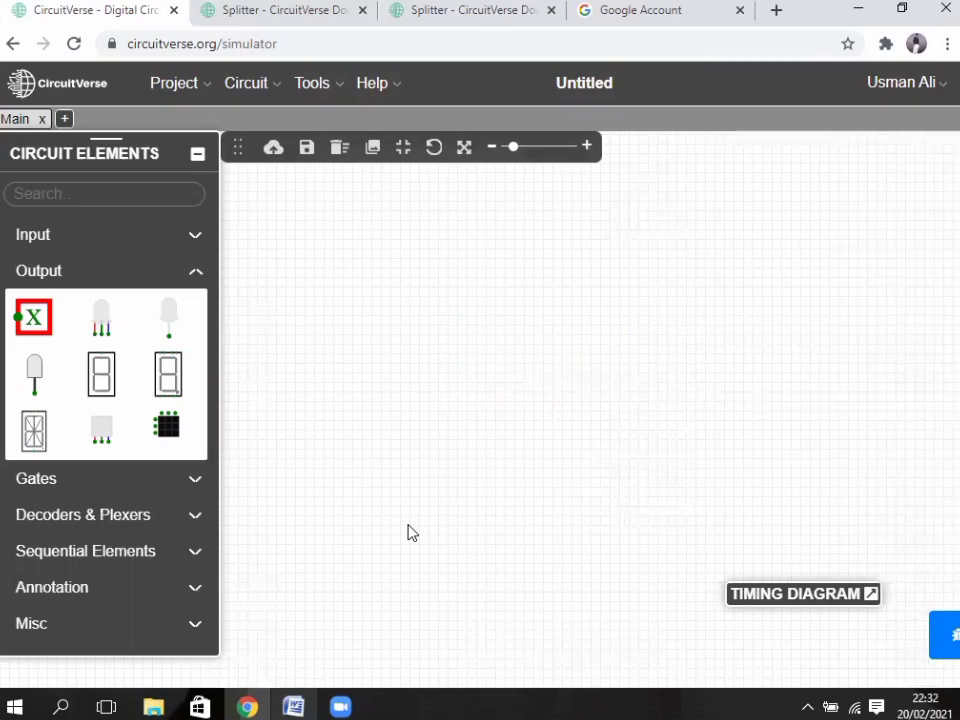
click(156, 624)
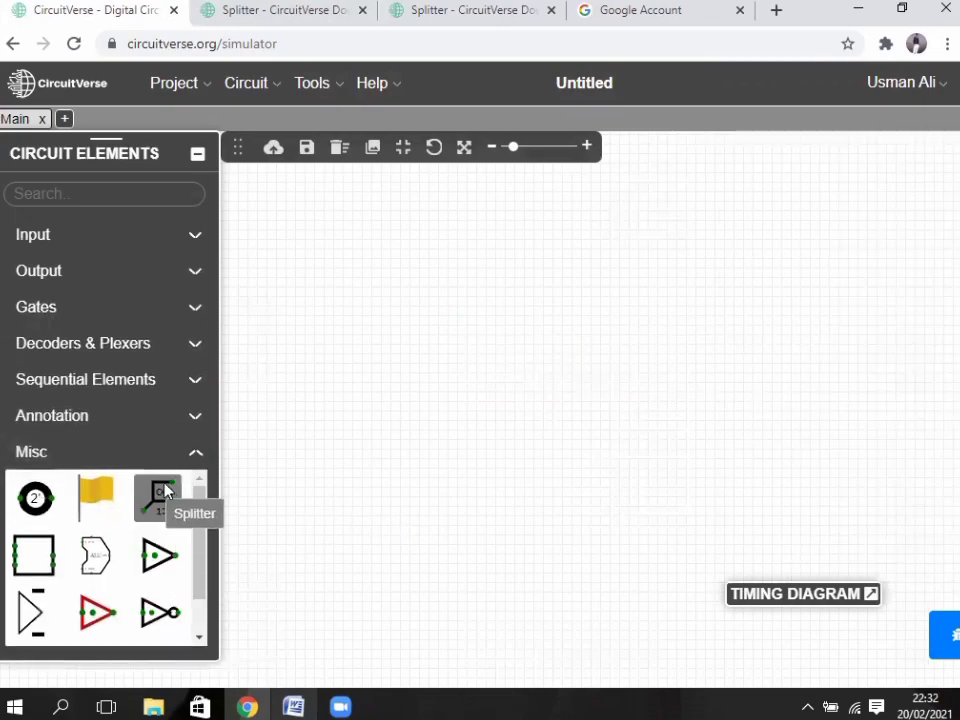
Place a splitter with bit width 4 and split 1 3 on the empty canvas.
click(152, 500)
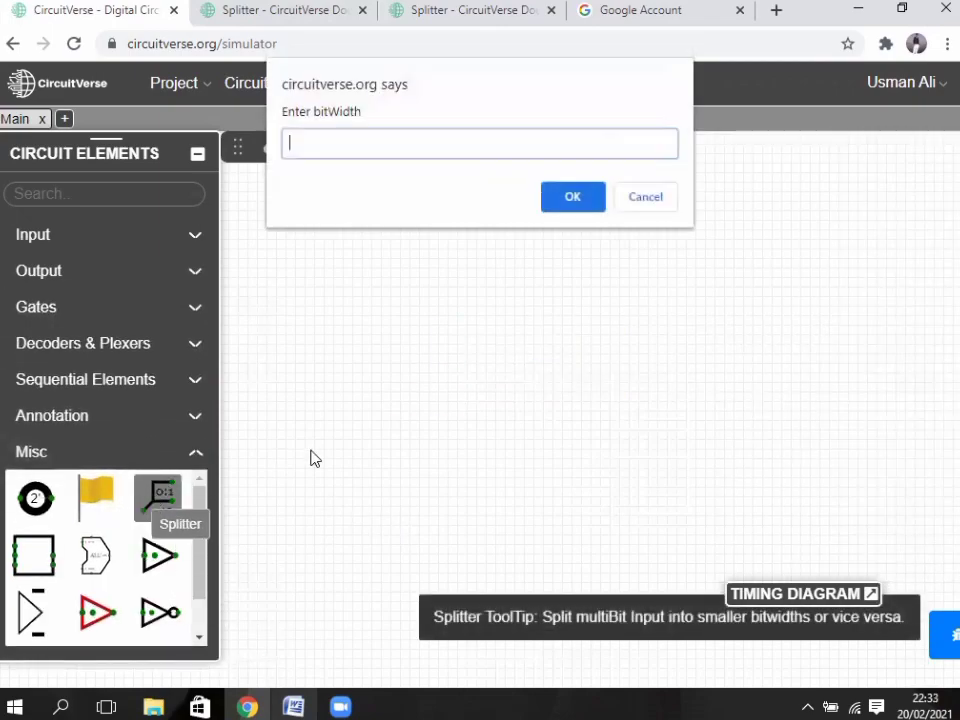
text(4)
key(Return)
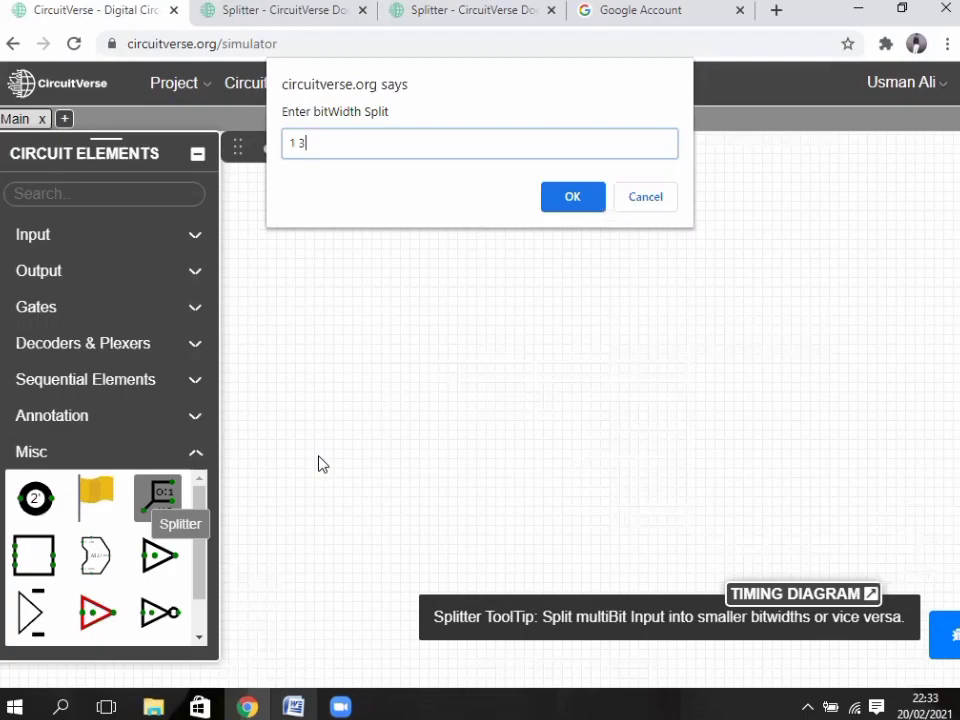
key(Return)
drag(240, 566, 407, 354)
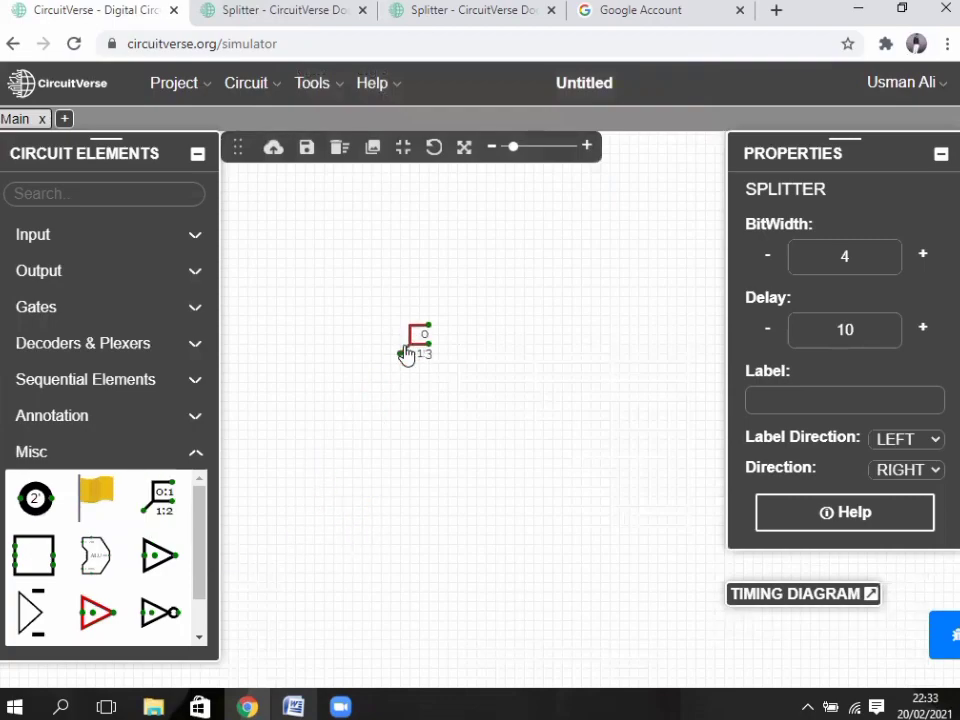
Place an input below the splitter and orient it upward.
click(75, 238)
click(34, 280)
drag(425, 455, 401, 418)
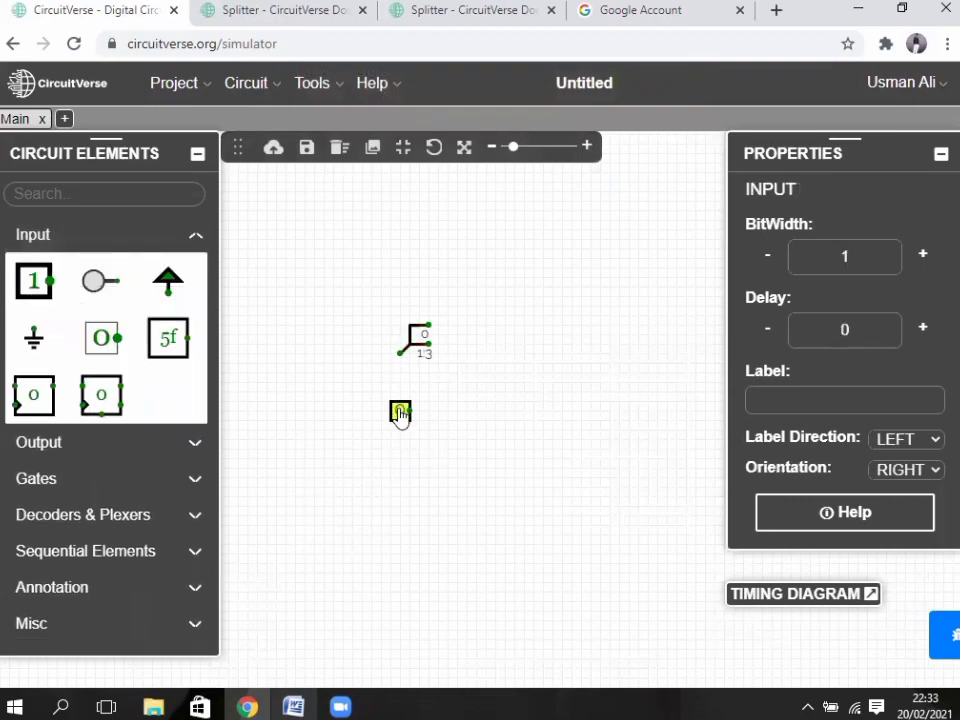
key(Up)
Set the input's bit width to 4 and wire it to the splitter's common terminal.
click(814, 270)
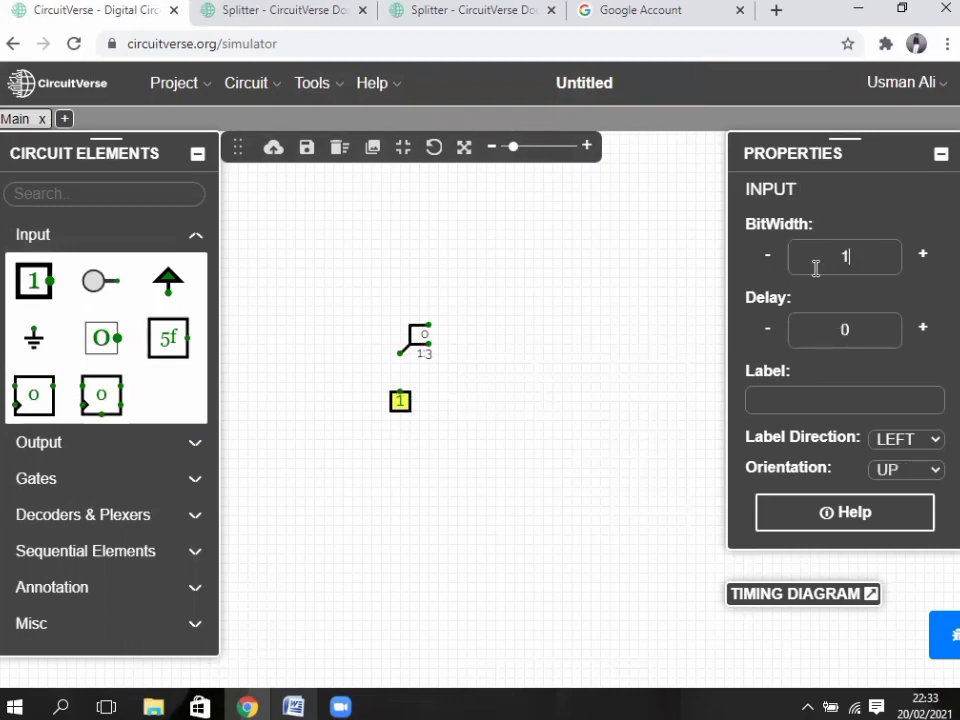
double_click(804, 270)
text(4)
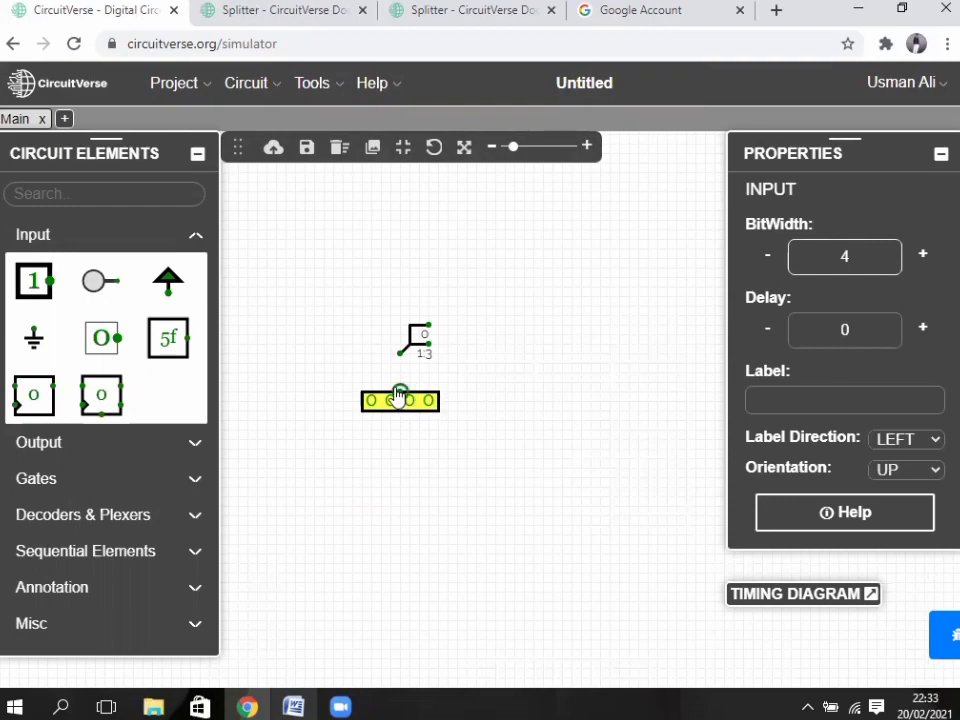
drag(402, 398, 400, 353)
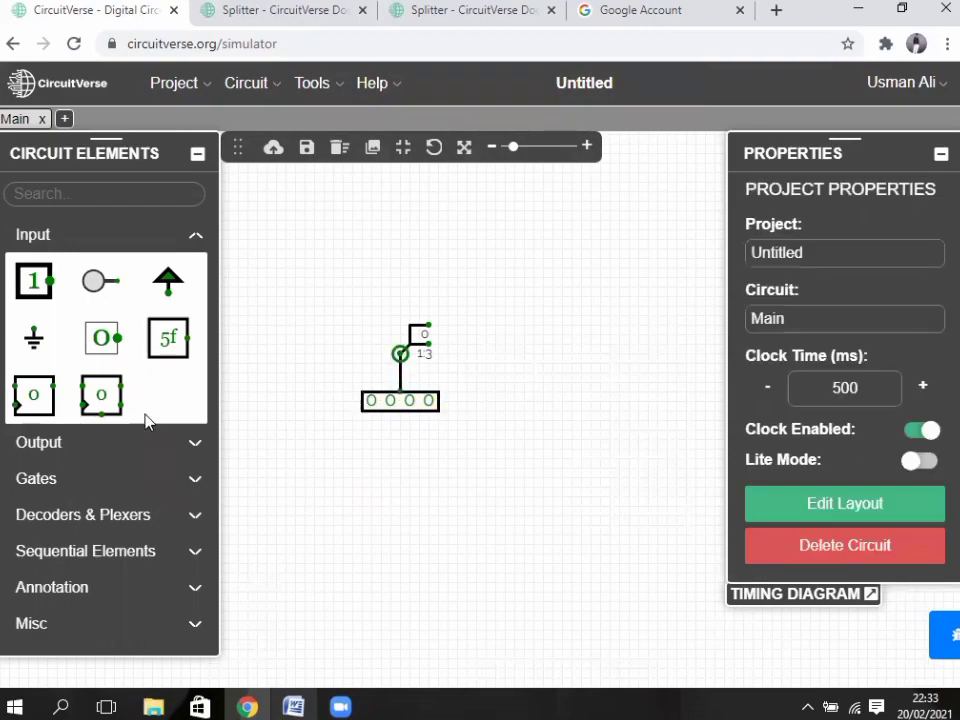
Place two outputs beside the splitter, one level with each of its branches 0 and 1:3.
click(77, 446)
click(33, 325)
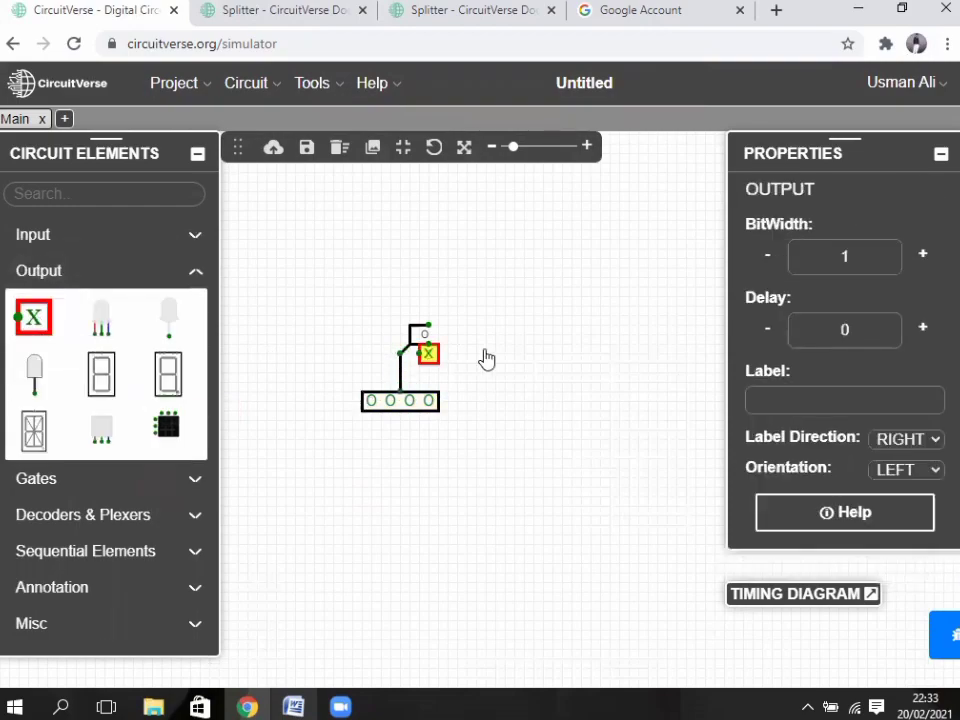
click(512, 332)
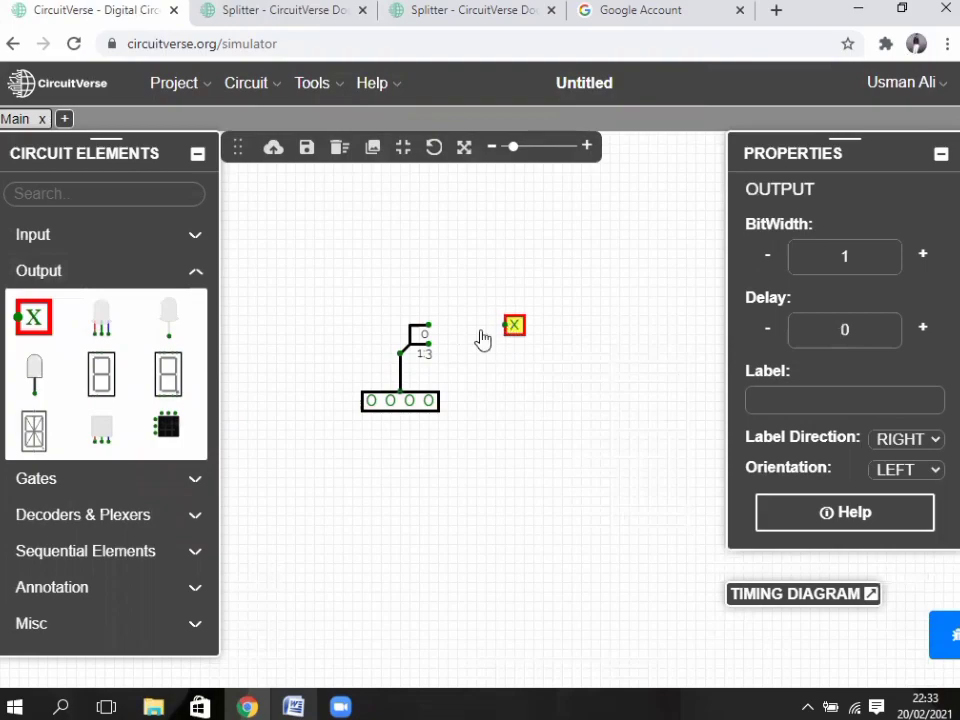
click(28, 318)
click(552, 346)
Set the bit width of the output beside branch 1:3 to 3.
click(872, 256)
double_click(792, 268)
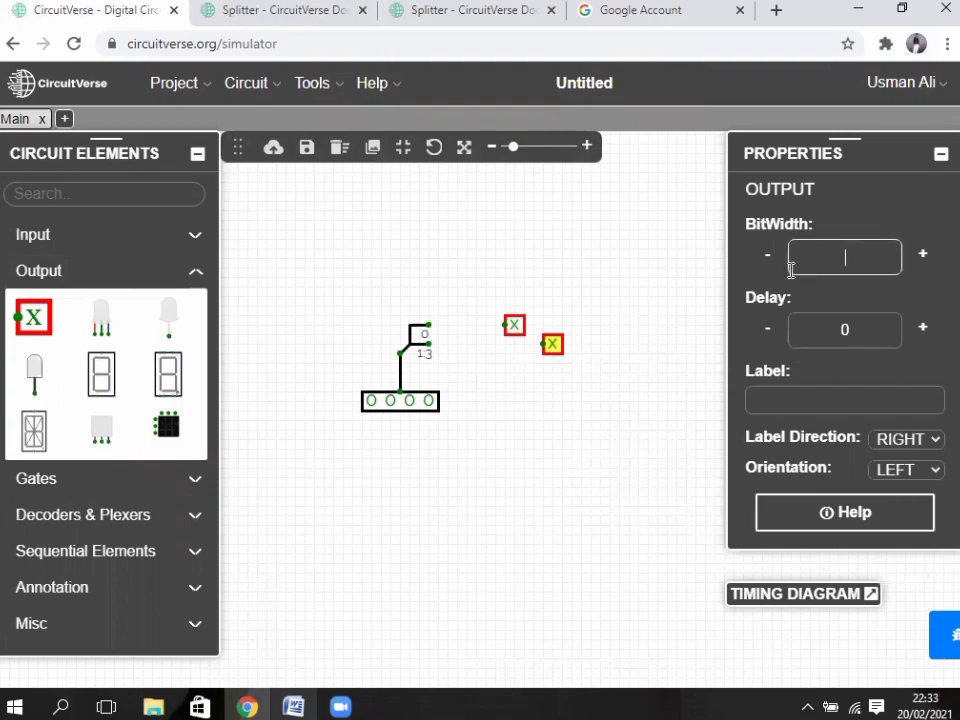
text(3)
click(650, 376)
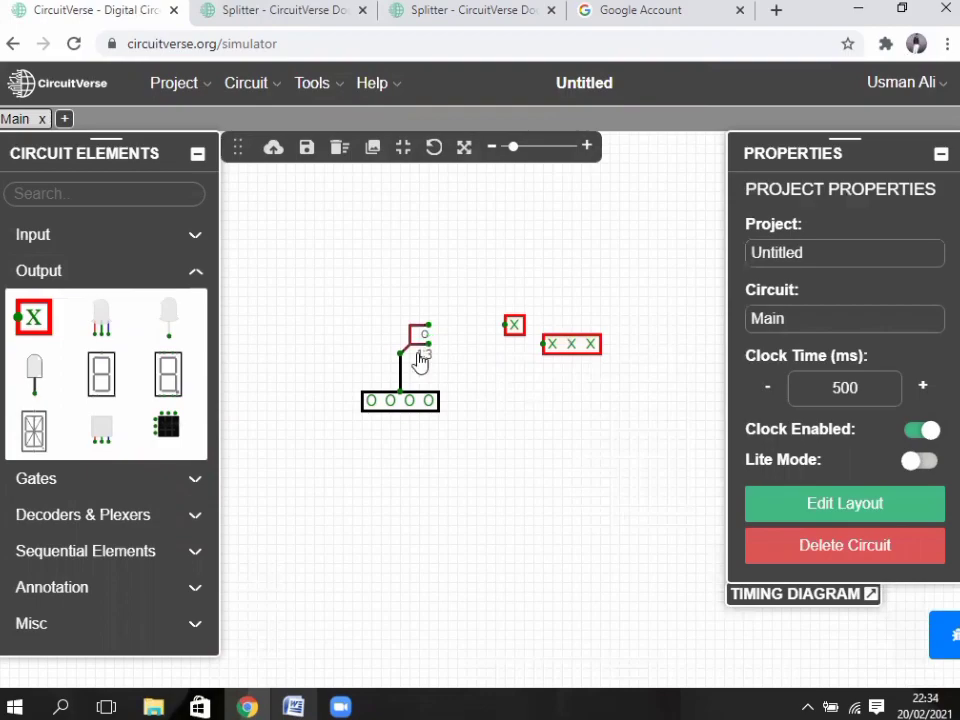
Wire splitter branch 1:3 to the three-bit output and branch 0 to the one-bit output.
scroll(425, 357, up, 3)
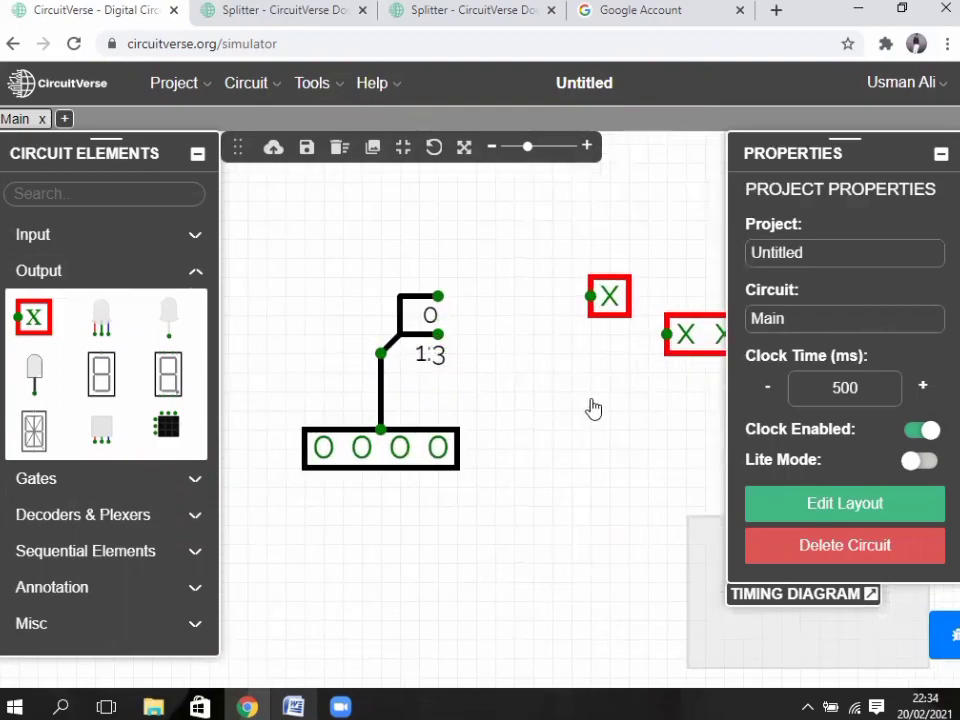
drag(528, 373, 463, 369)
drag(372, 330, 600, 330)
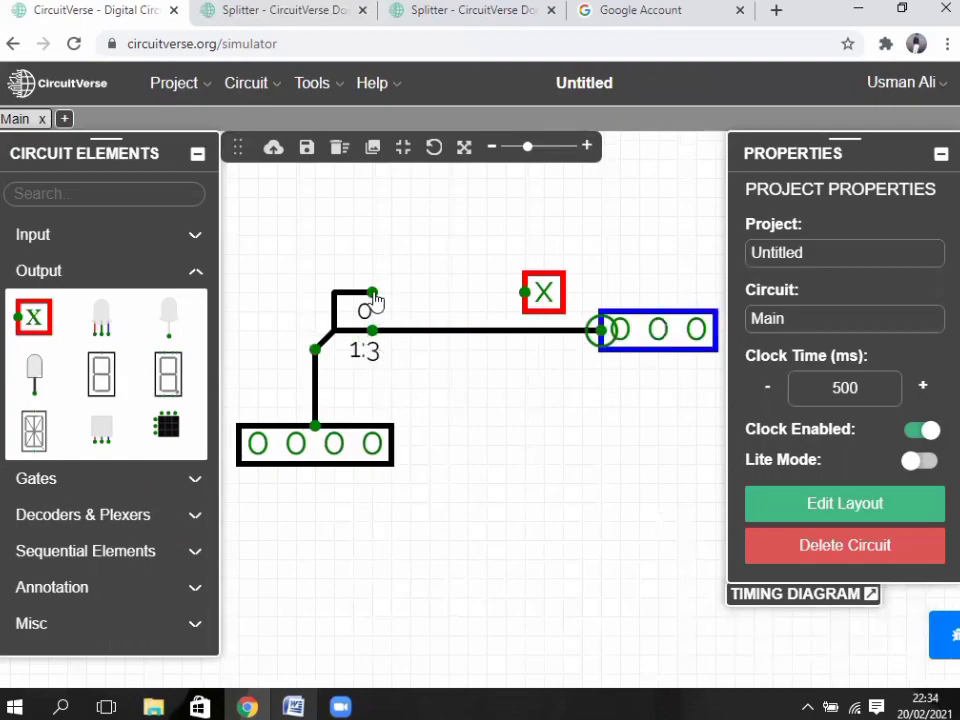
drag(372, 292, 524, 292)
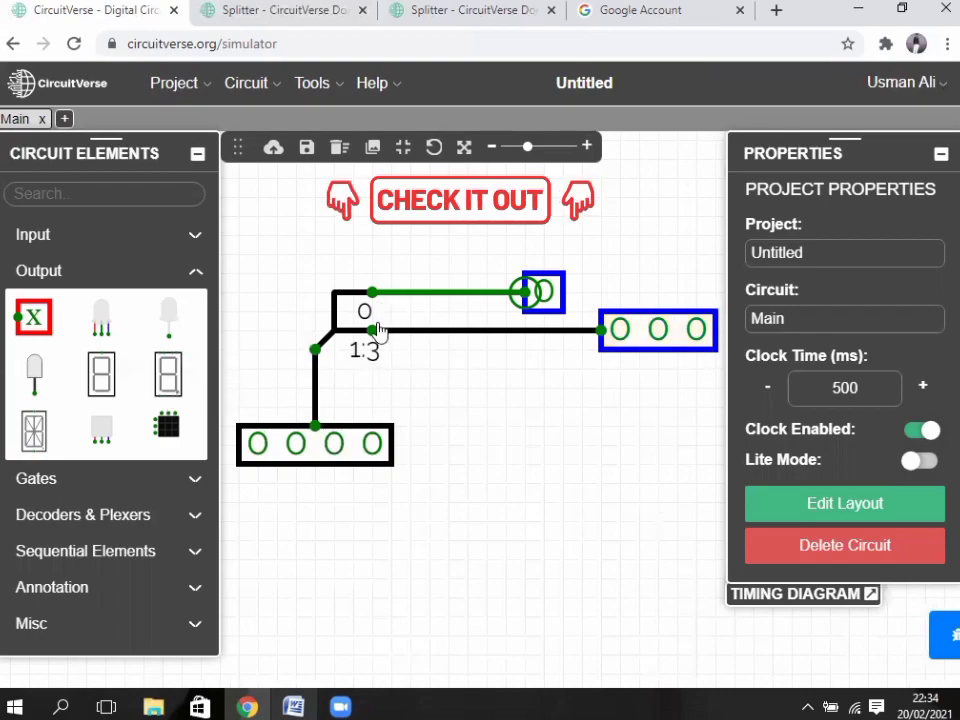
Toggle the four-bit input's bits to test the splitter with 0001 and 0101 in turn.
click(373, 445)
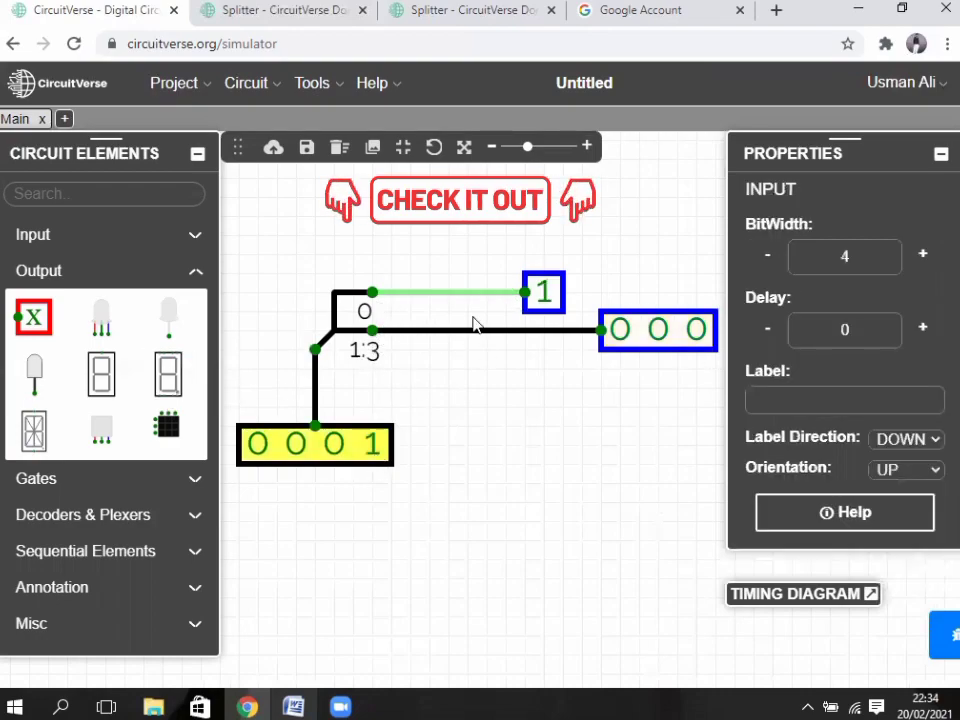
click(295, 445)
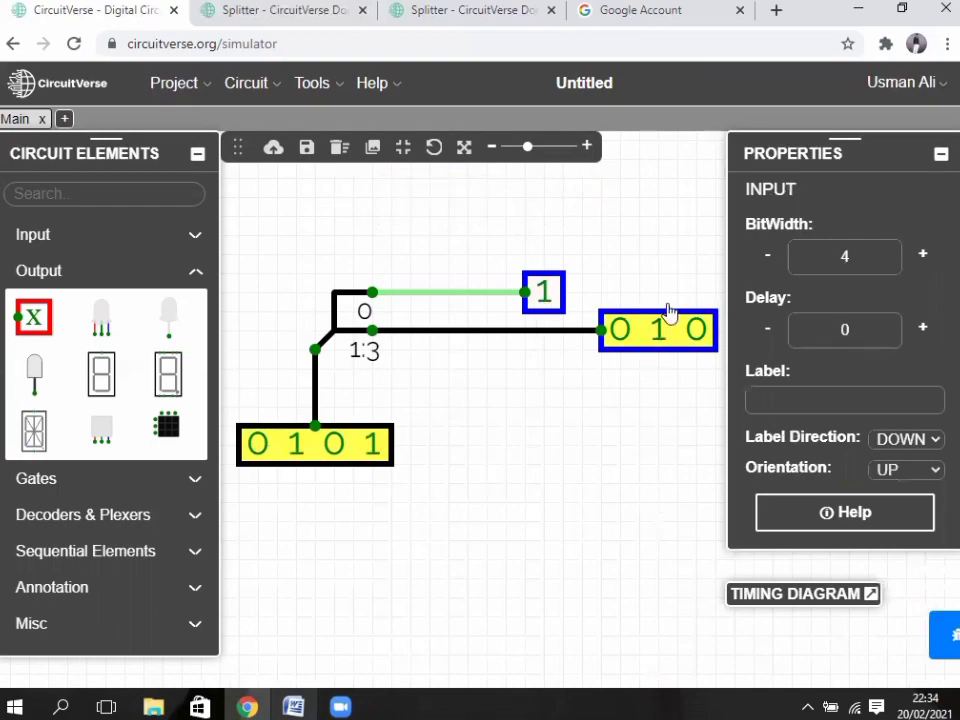
click(613, 422)
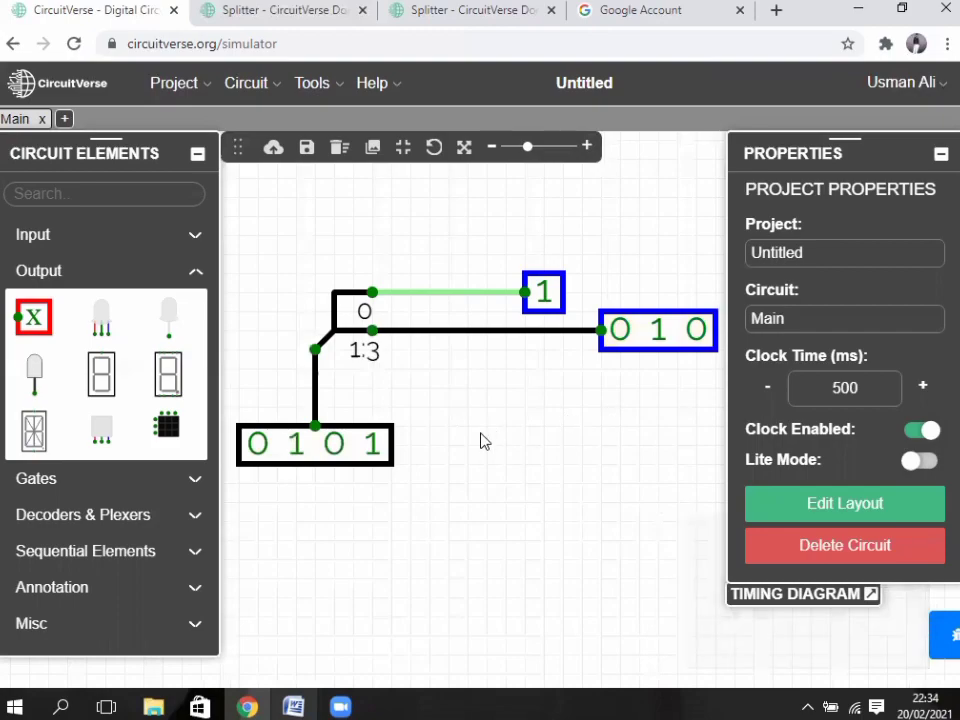
Delete the whole 1 3 splitter circuit from the canvas.
key(ctrl+a)
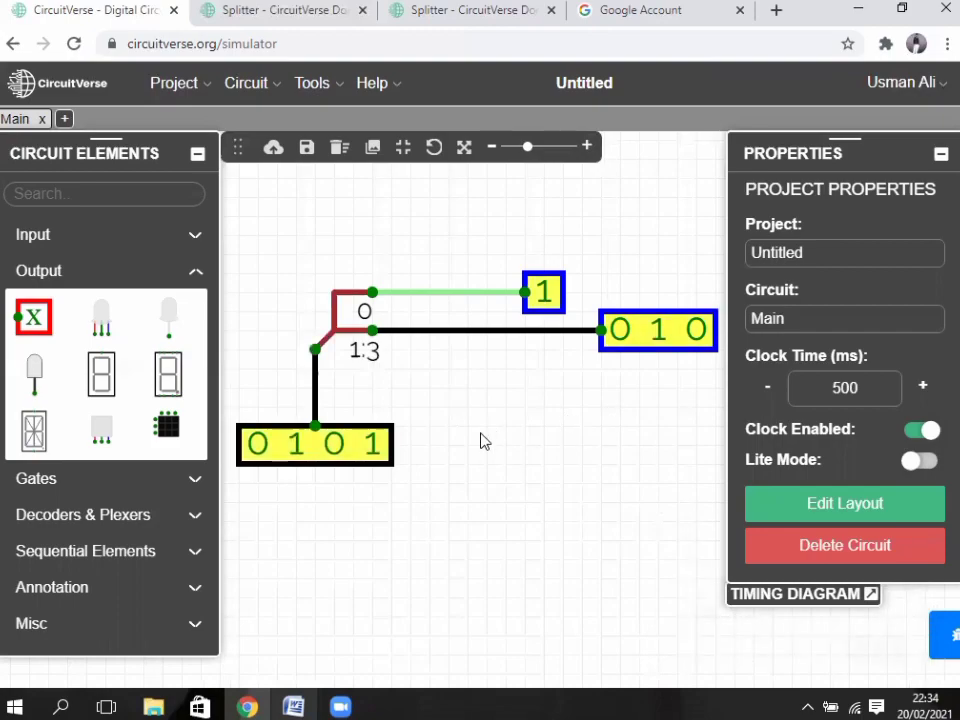
key(Delete)
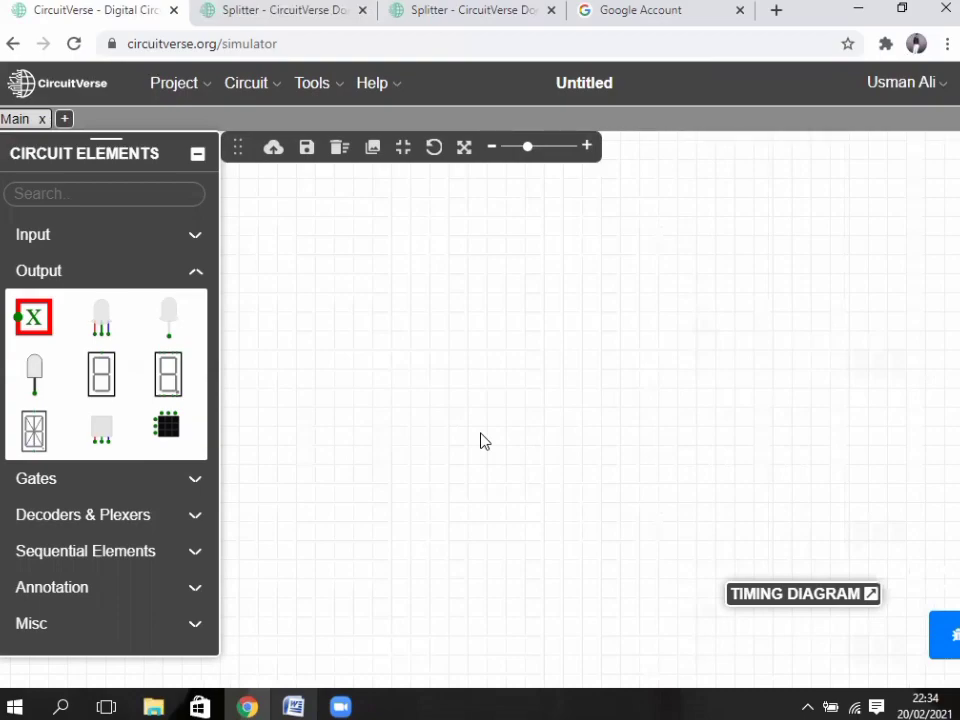
click(198, 154)
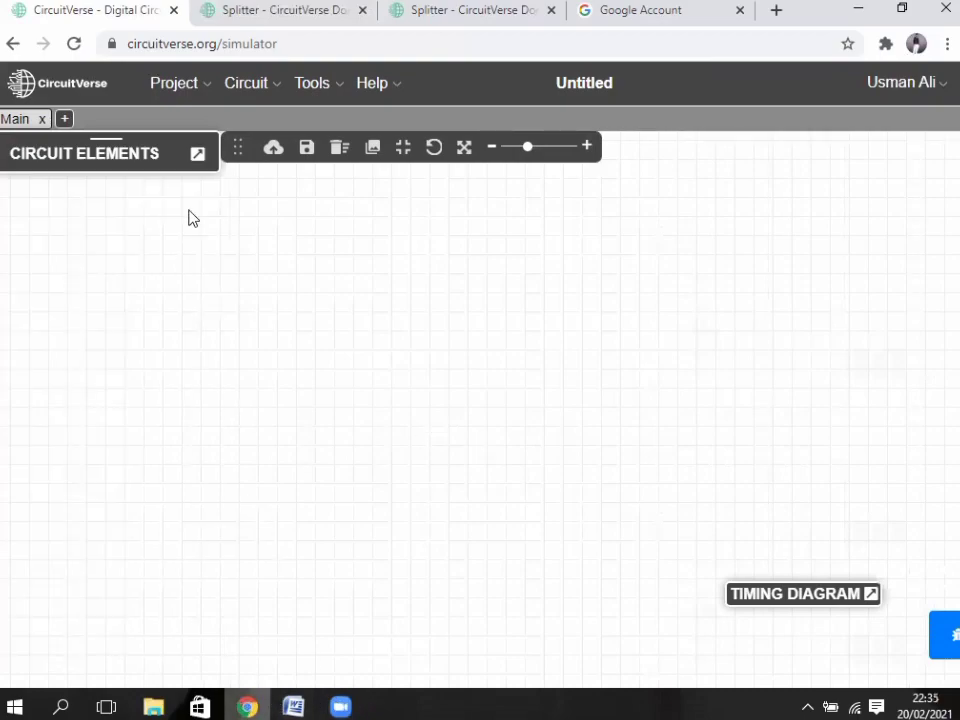
click(197, 154)
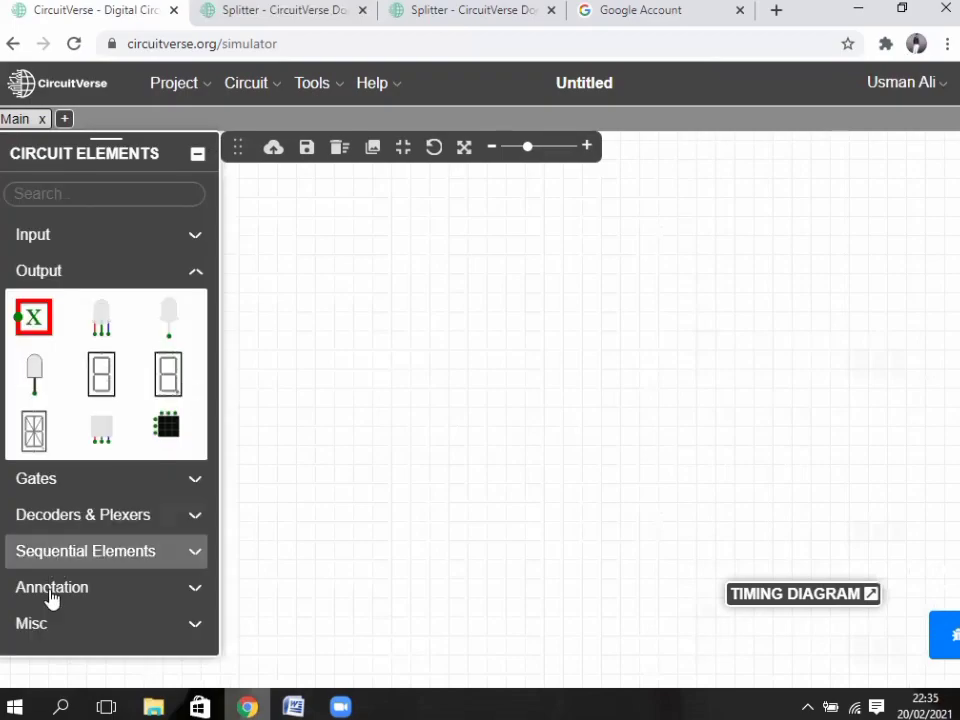
Create an 8-bit splitter with the split 1 1 1 1 1 1 1 1.
click(56, 626)
click(152, 500)
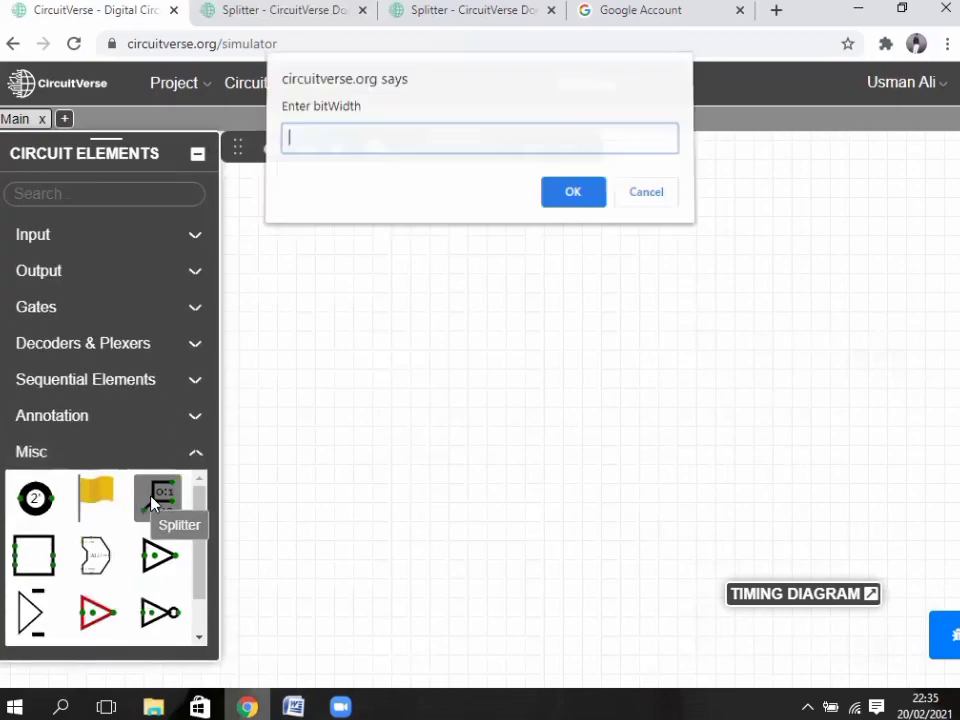
key(Return)
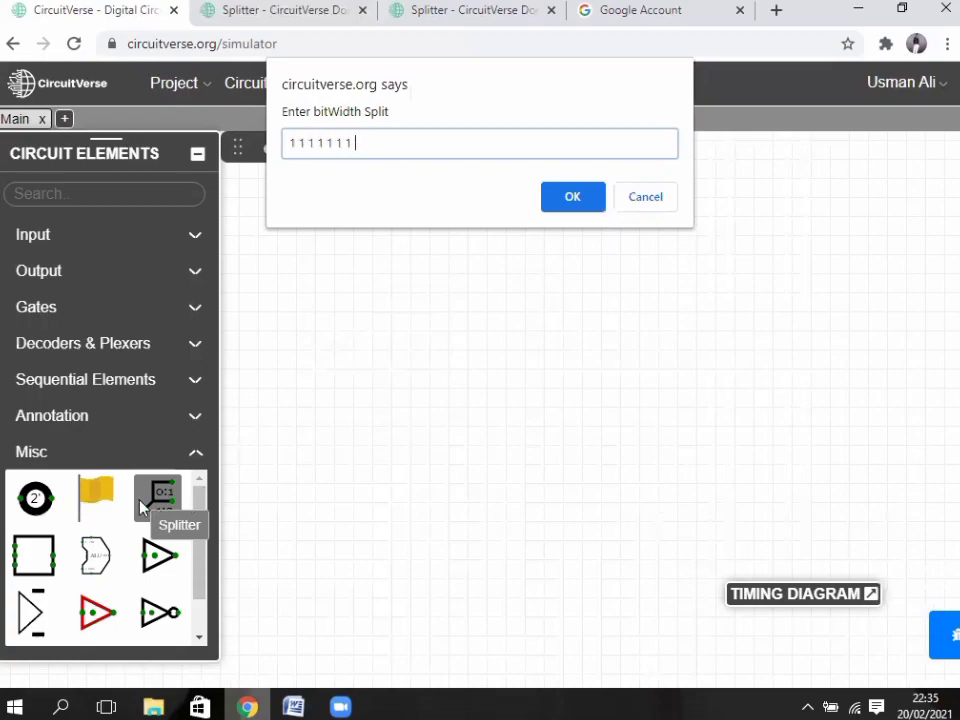
drag(294, 143, 350, 160)
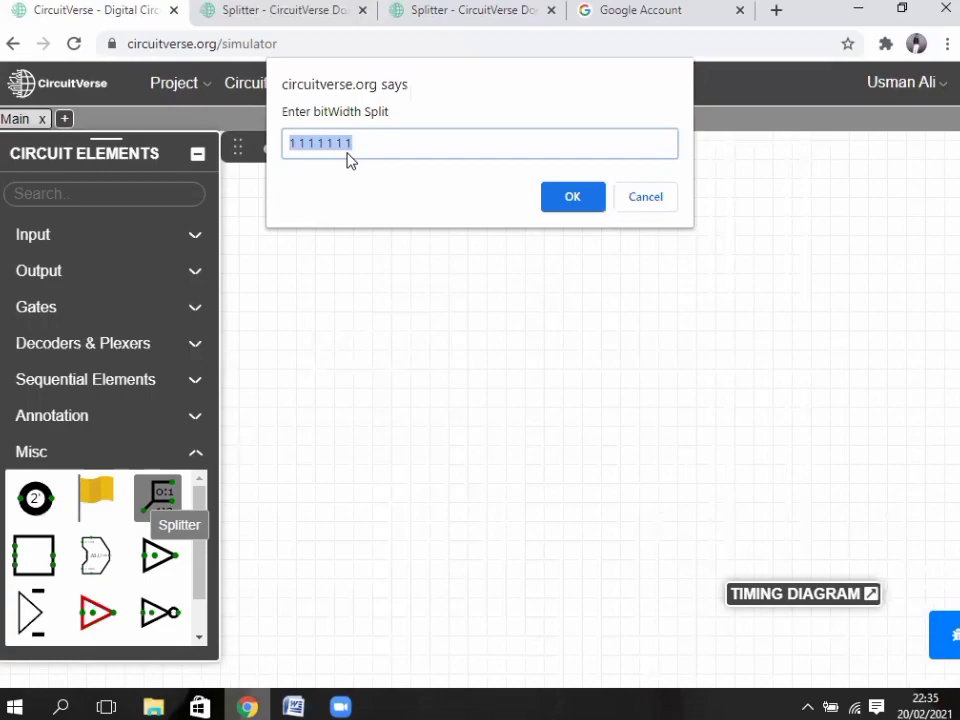
click(347, 154)
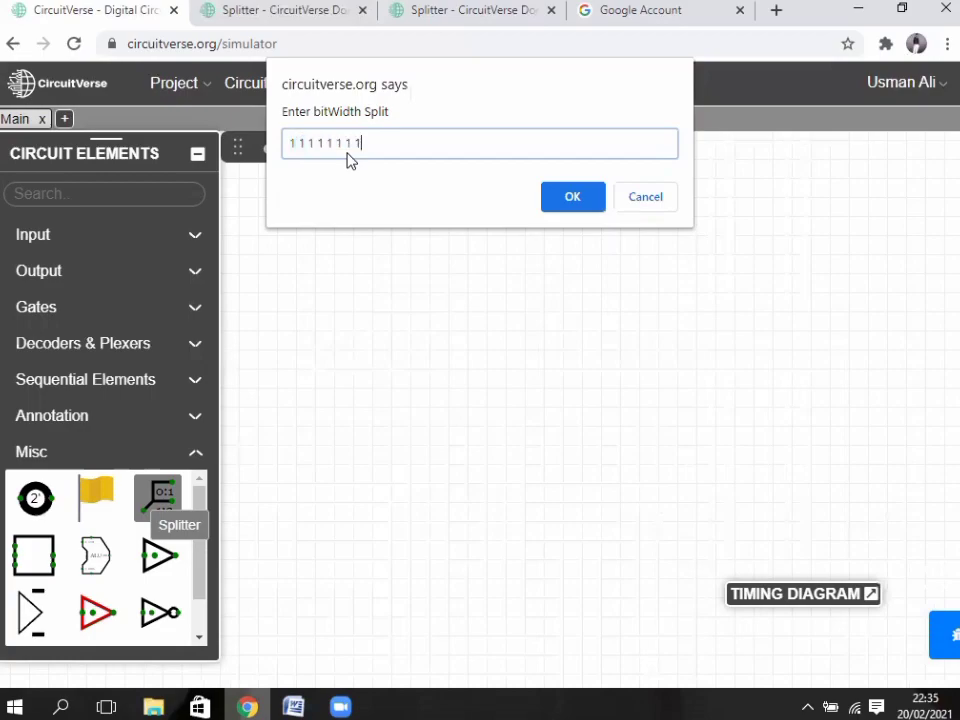
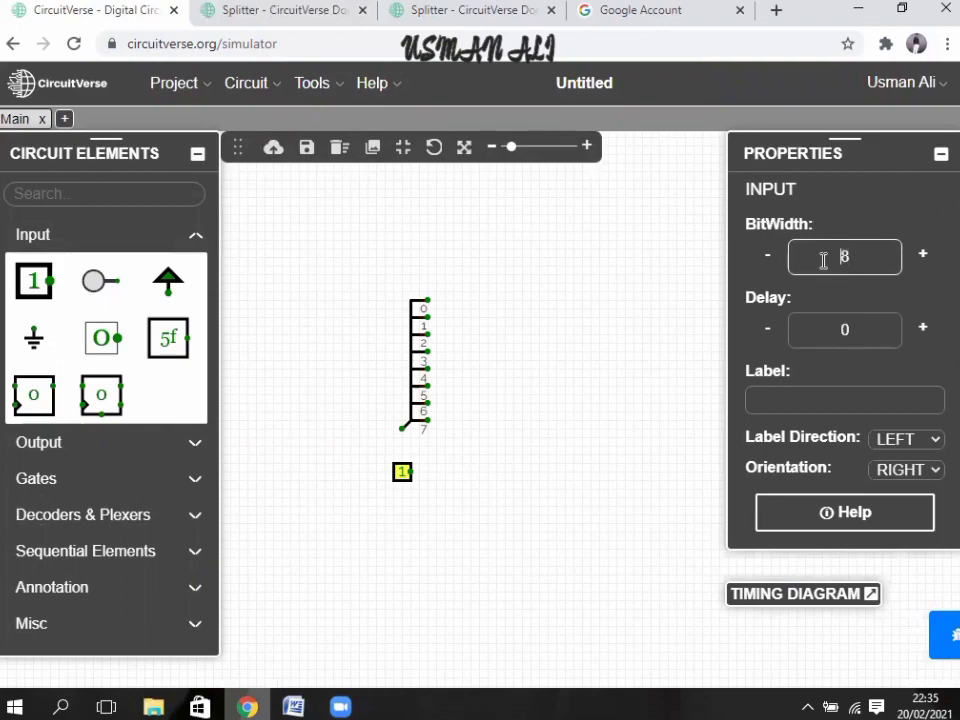
Make the input 8 bits wide and upward-facing, and wire it to the splitter's common terminal.
key(Return)
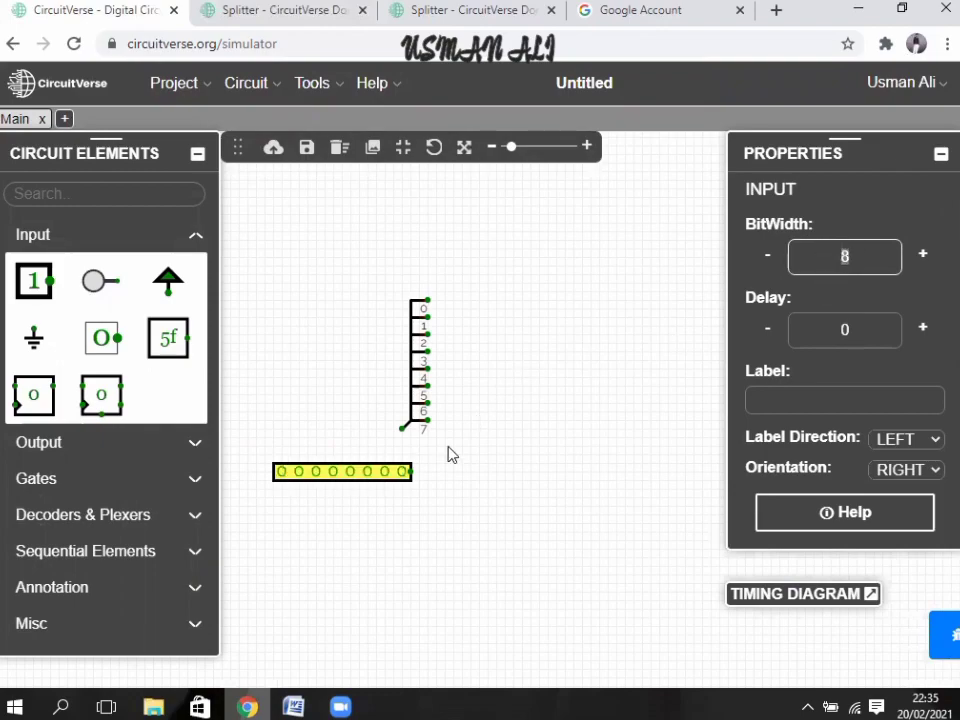
key(Up)
click(384, 472)
click(350, 472)
drag(358, 476, 397, 428)
click(436, 514)
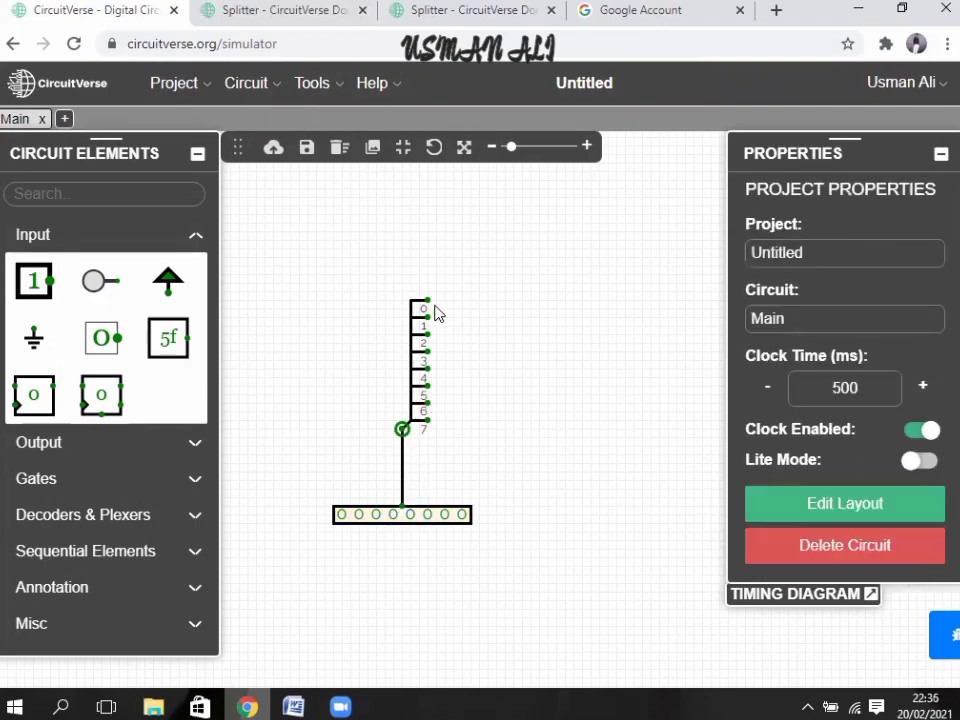
Place two one-bit outputs stacked beside the splitter, level with branches 0 and 1.
click(100, 234)
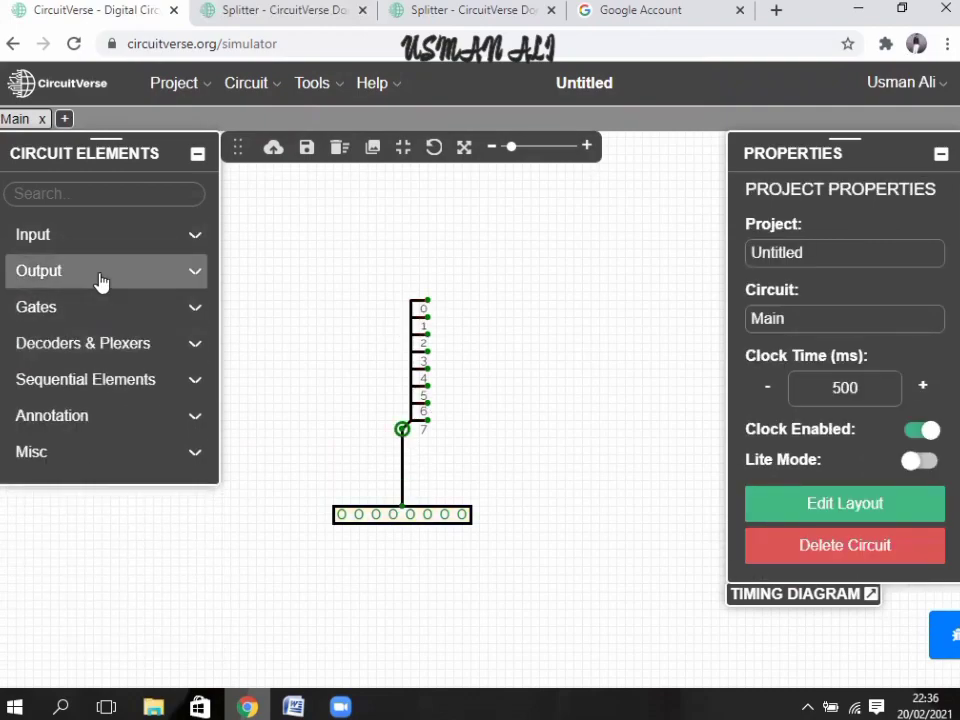
click(99, 279)
click(31, 316)
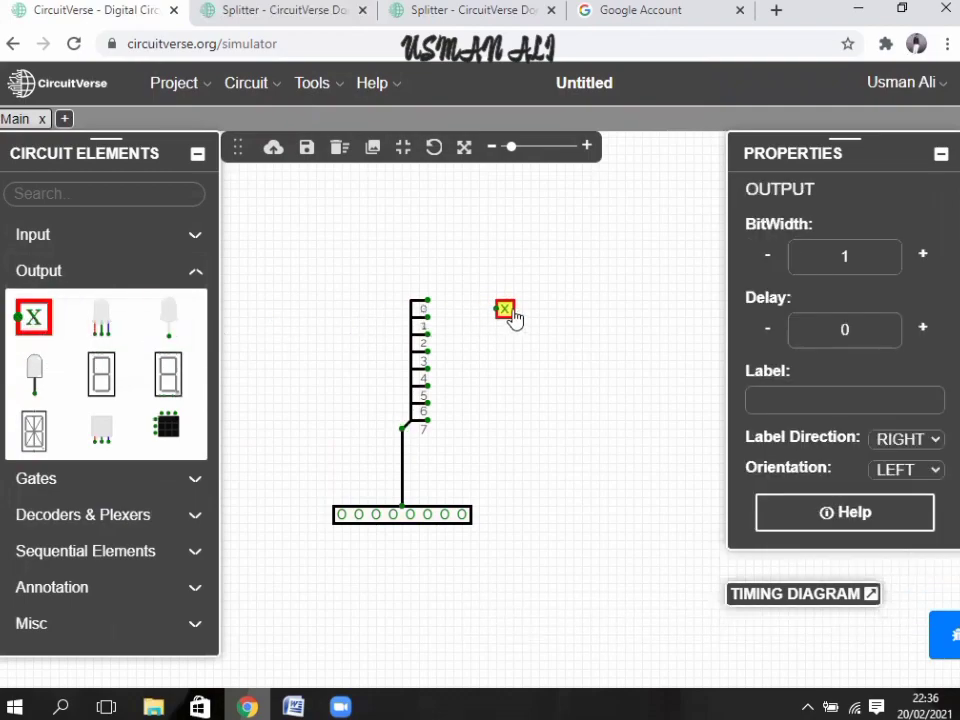
click(530, 303)
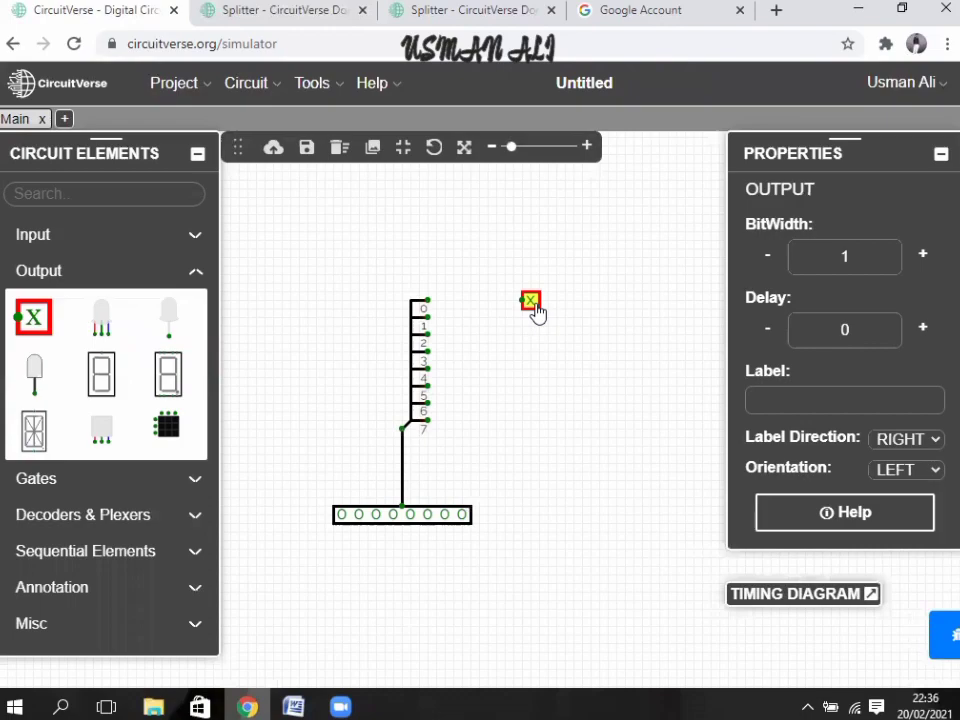
click(31, 316)
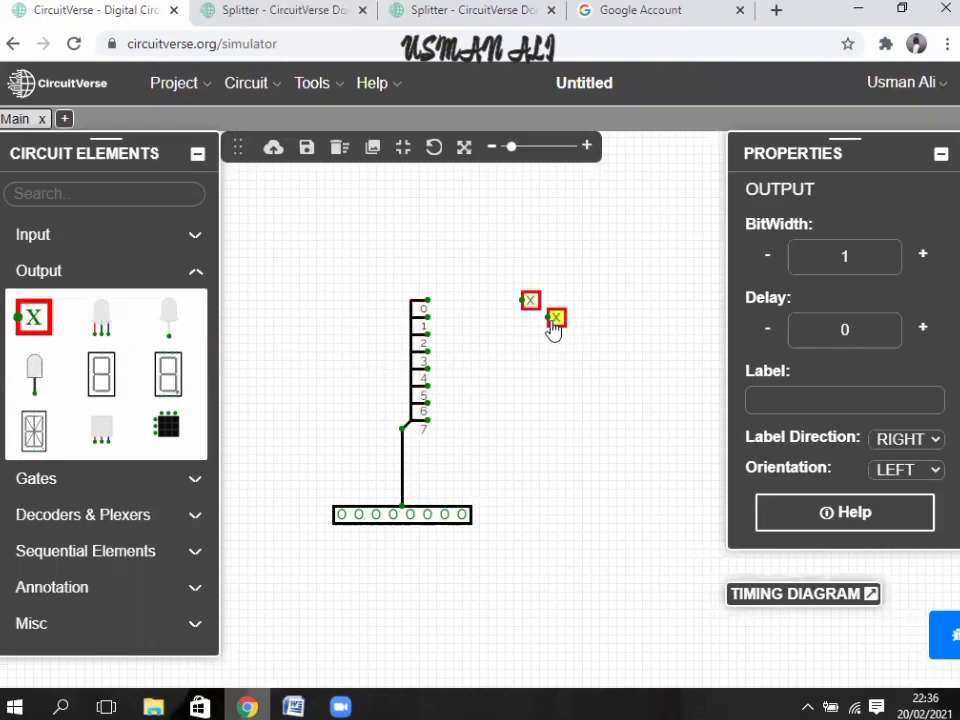
click(524, 322)
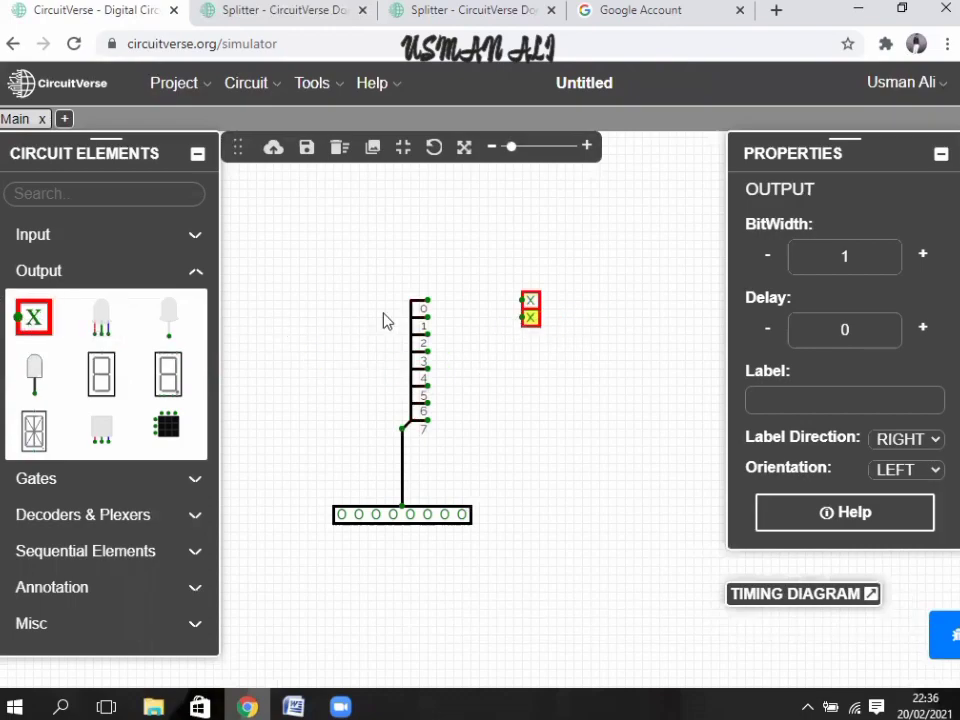
Copy the two stacked outputs and paste the pair below them.
drag(510, 272, 542, 343)
right_click(497, 259)
click(495, 257)
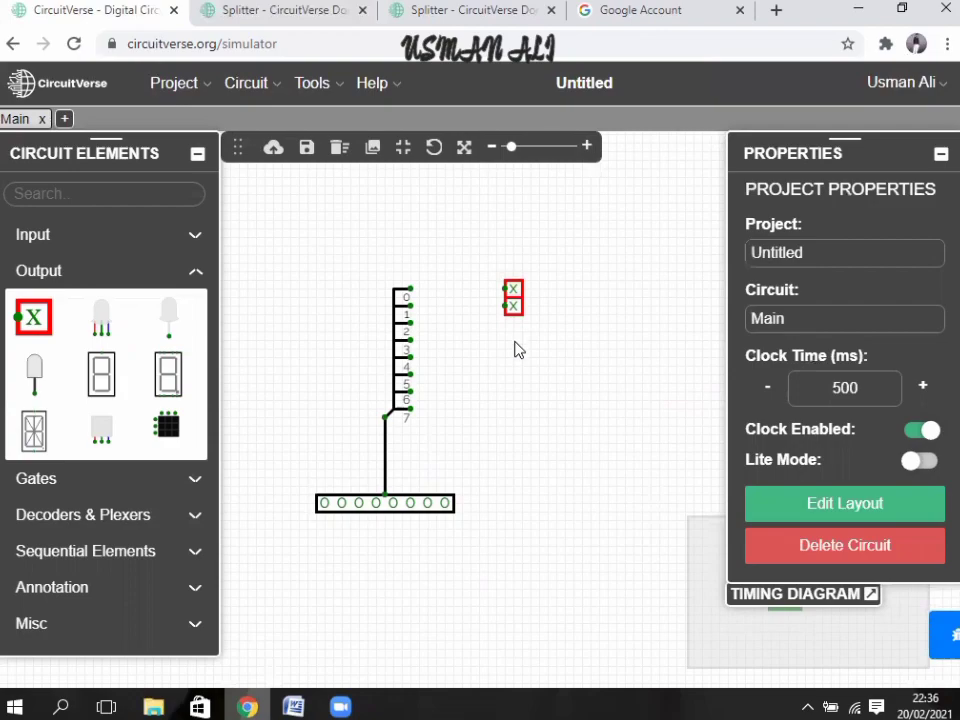
key(ctrl+v)
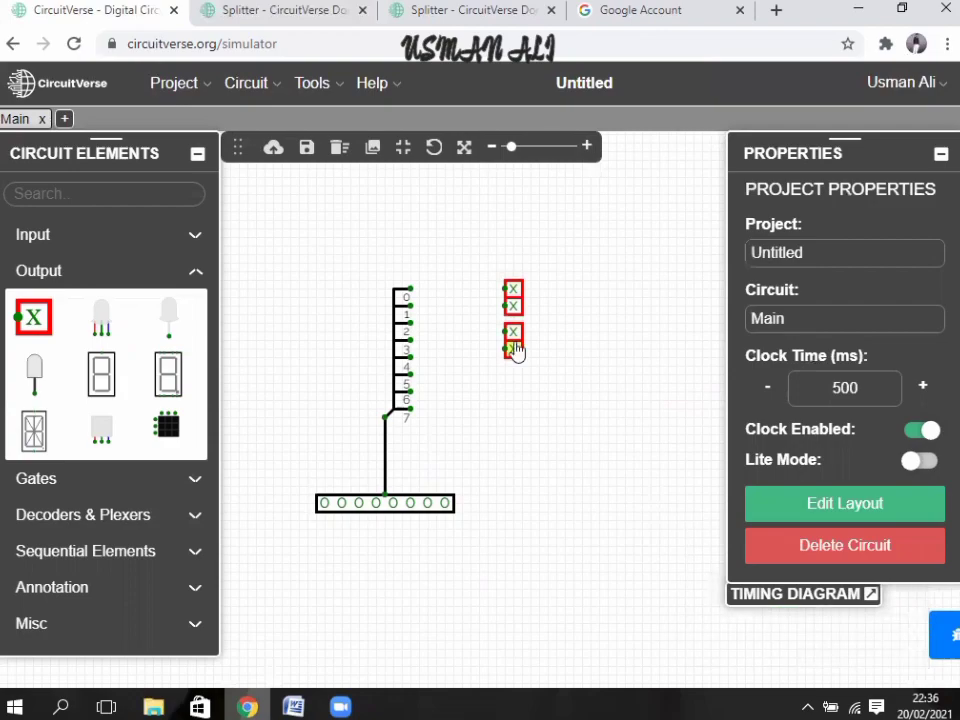
Delete the misaligned pasted outputs and paste the pair again directly below the first two, level with branches 2 and 3.
key(Delete)
key(ctrl+v)
key(Delete)
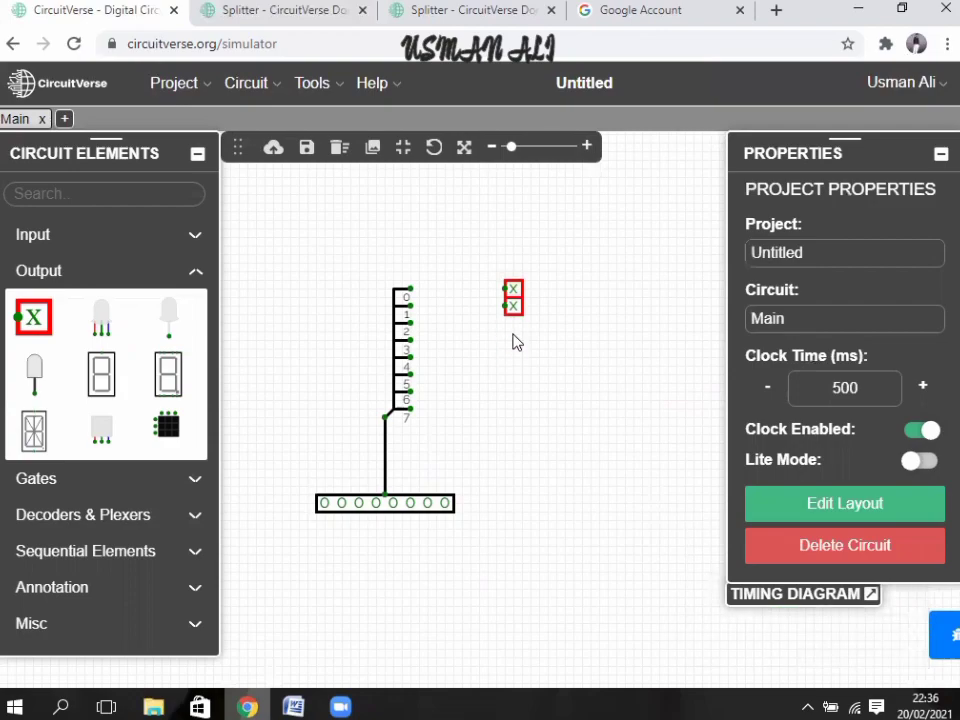
key(ctrl+v)
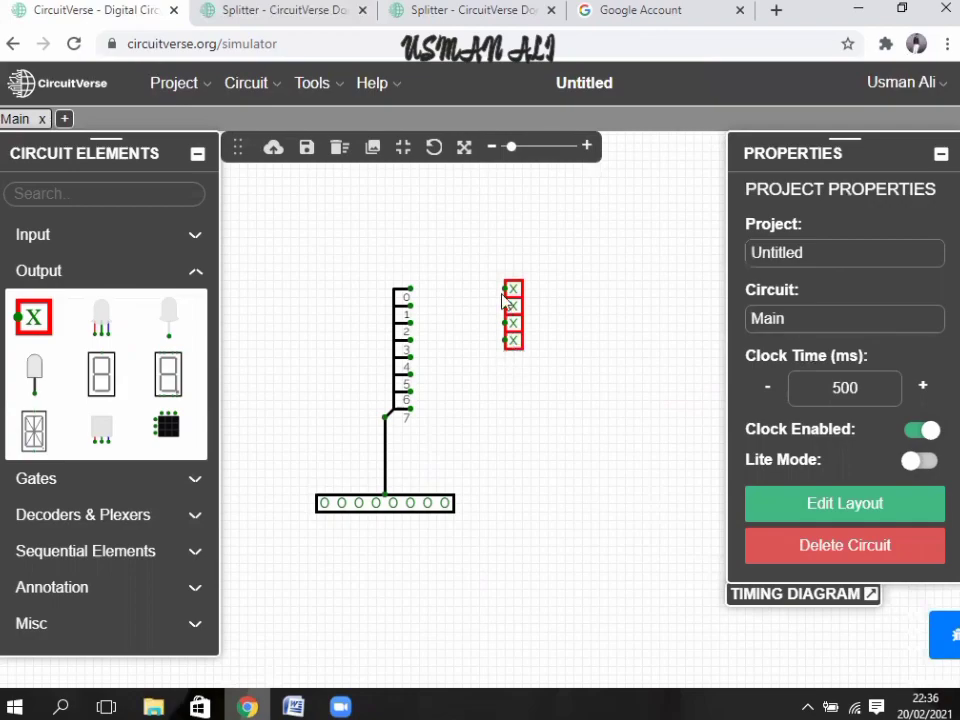
Copy the stack of four outputs and paste it directly below, level with branches 4 to 7.
drag(495, 266, 544, 399)
right_click(478, 268)
click(476, 264)
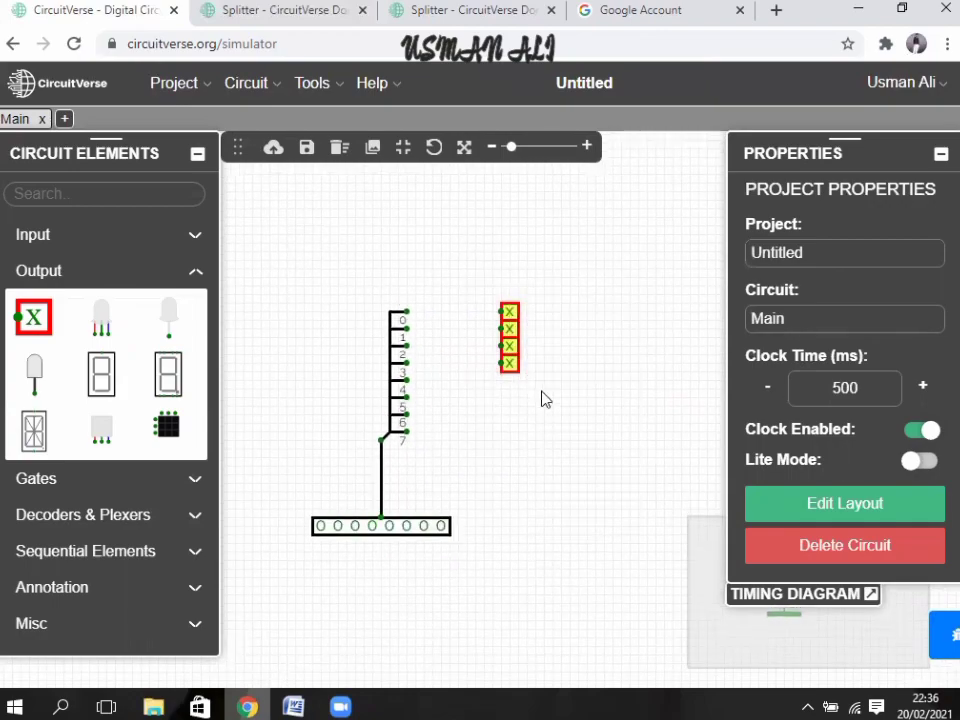
click(533, 401)
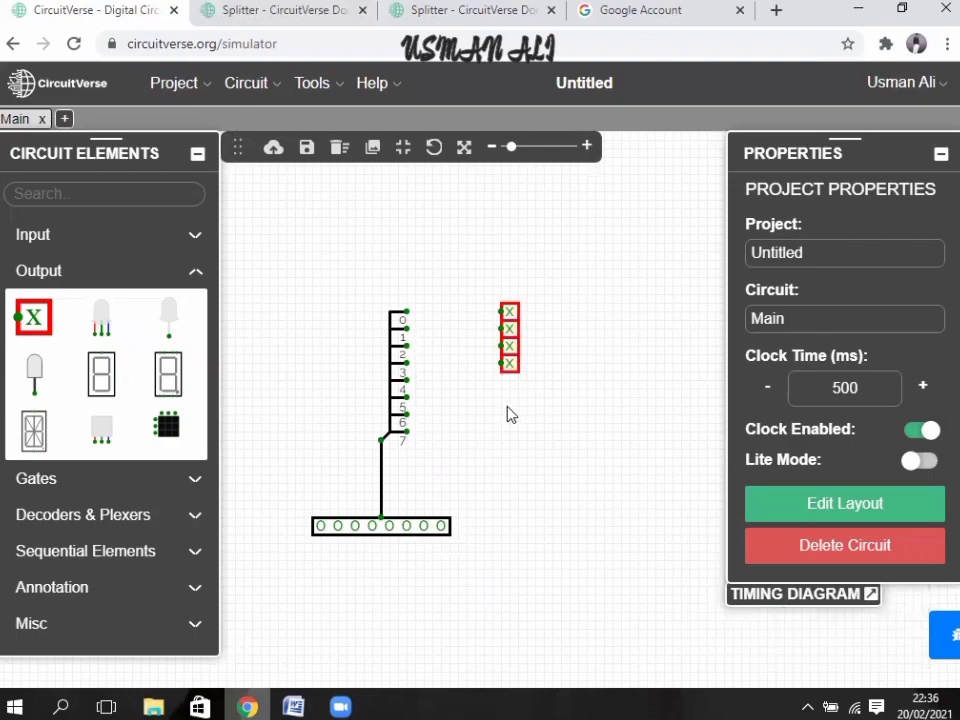
key(ctrl+v)
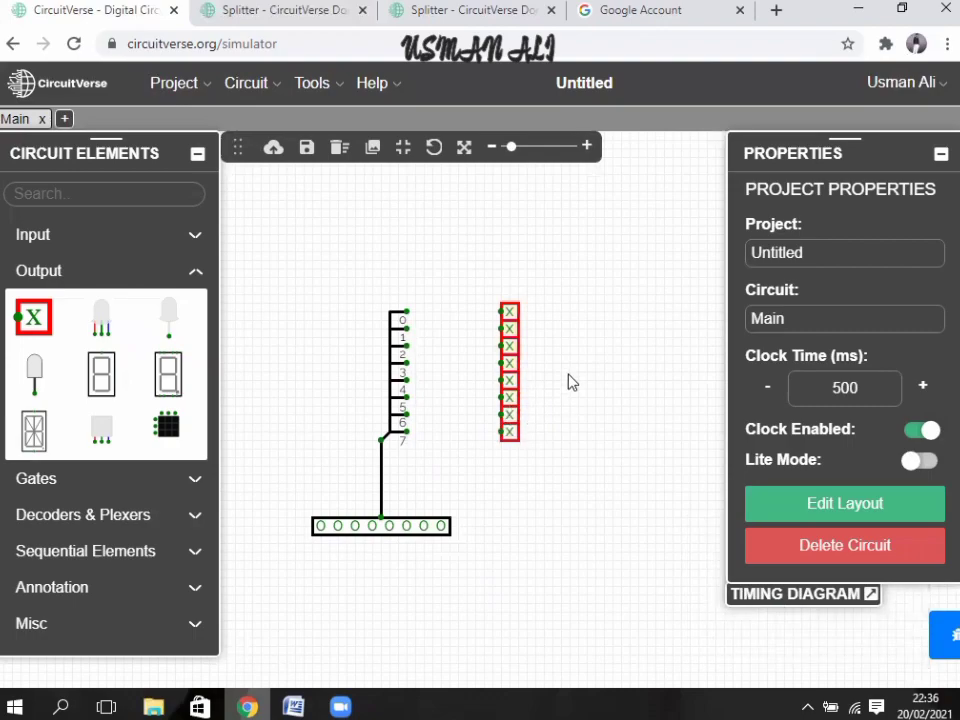
Wire splitter branches 0 to 7 straight across to the eight stacked outputs.
drag(405, 313, 502, 312)
drag(407, 328, 501, 328)
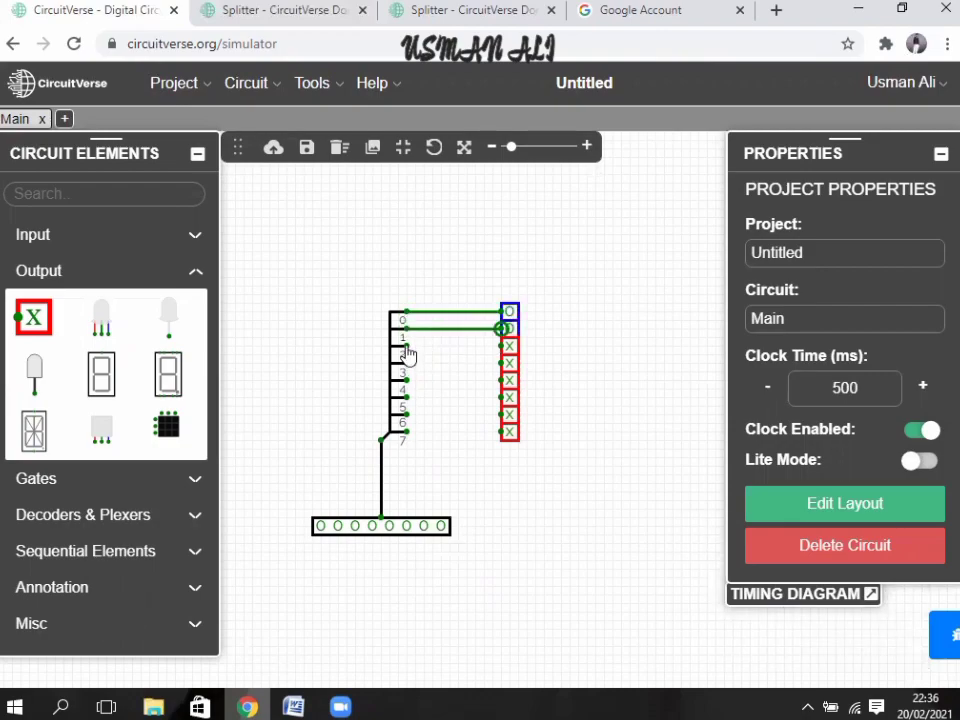
drag(407, 346, 501, 346)
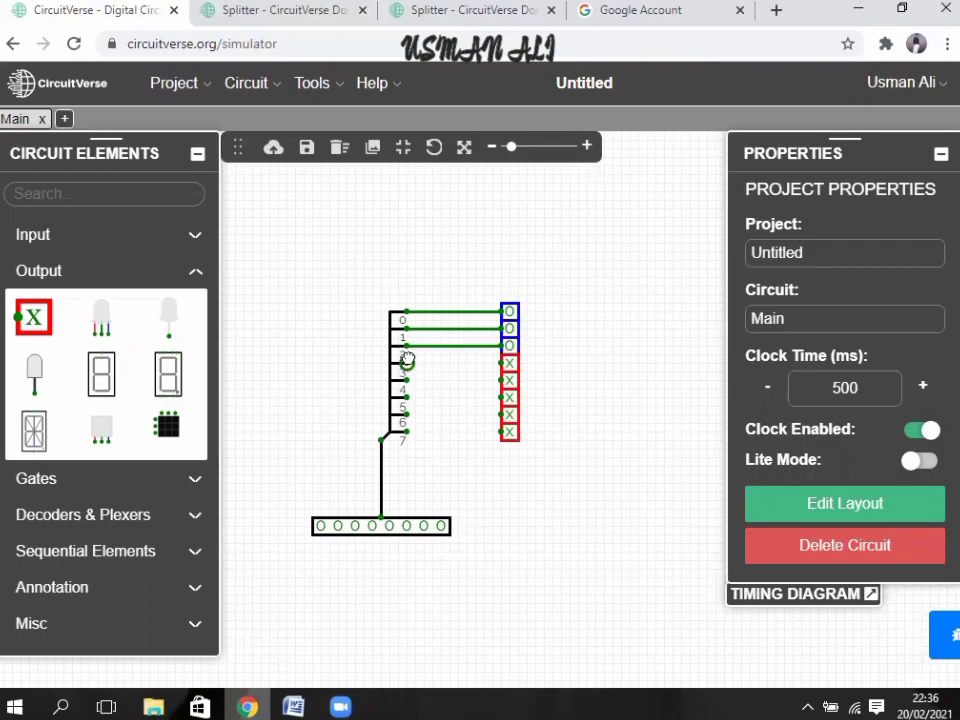
drag(407, 363, 501, 363)
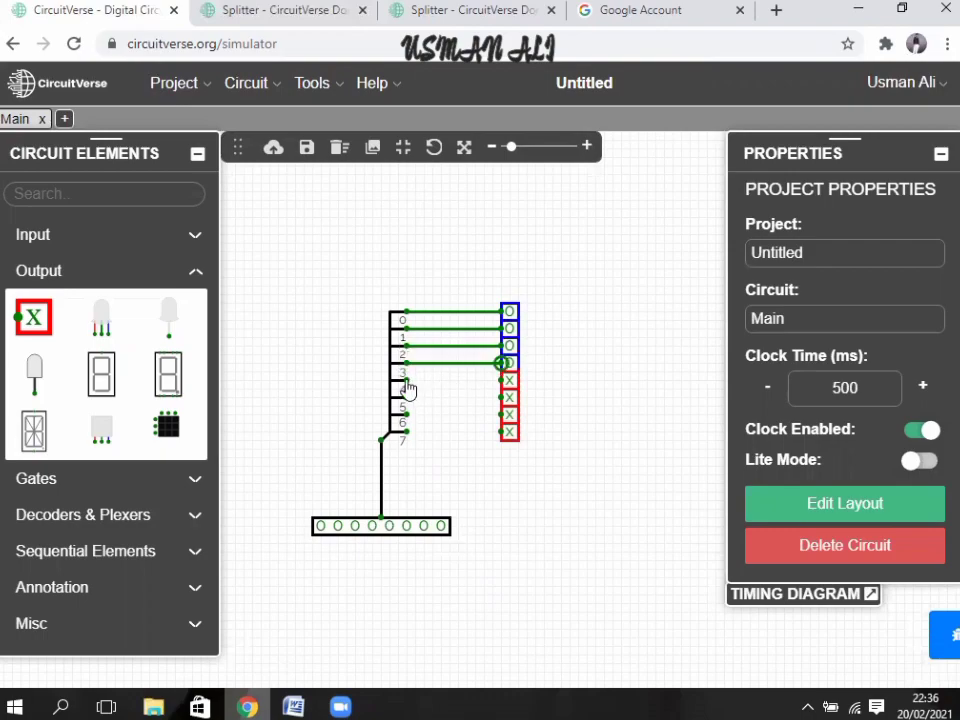
drag(407, 380, 500, 380)
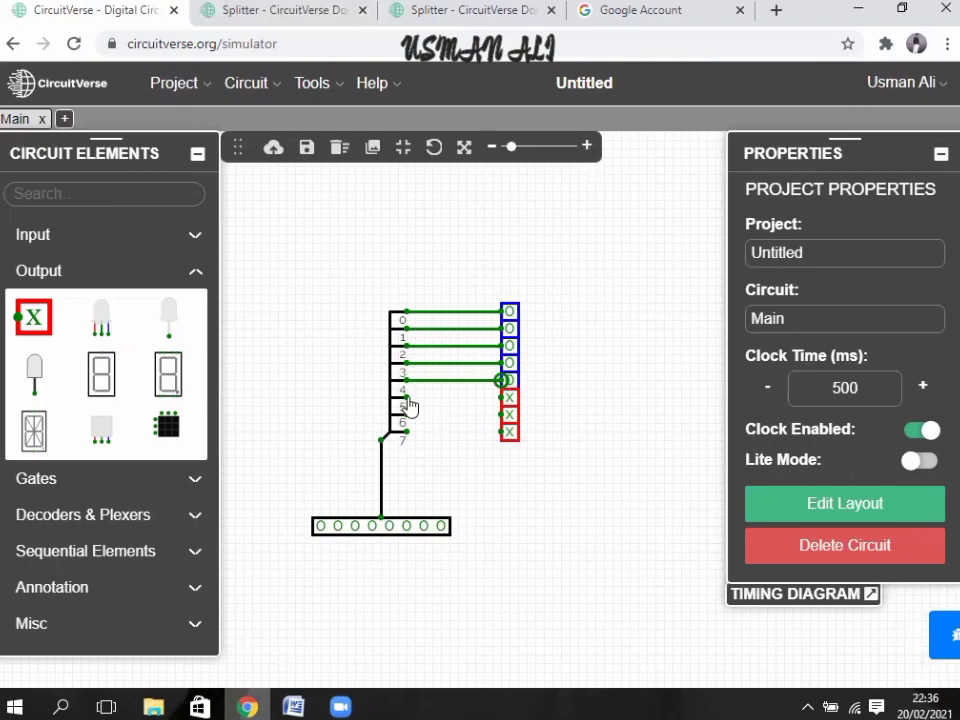
drag(407, 397, 500, 397)
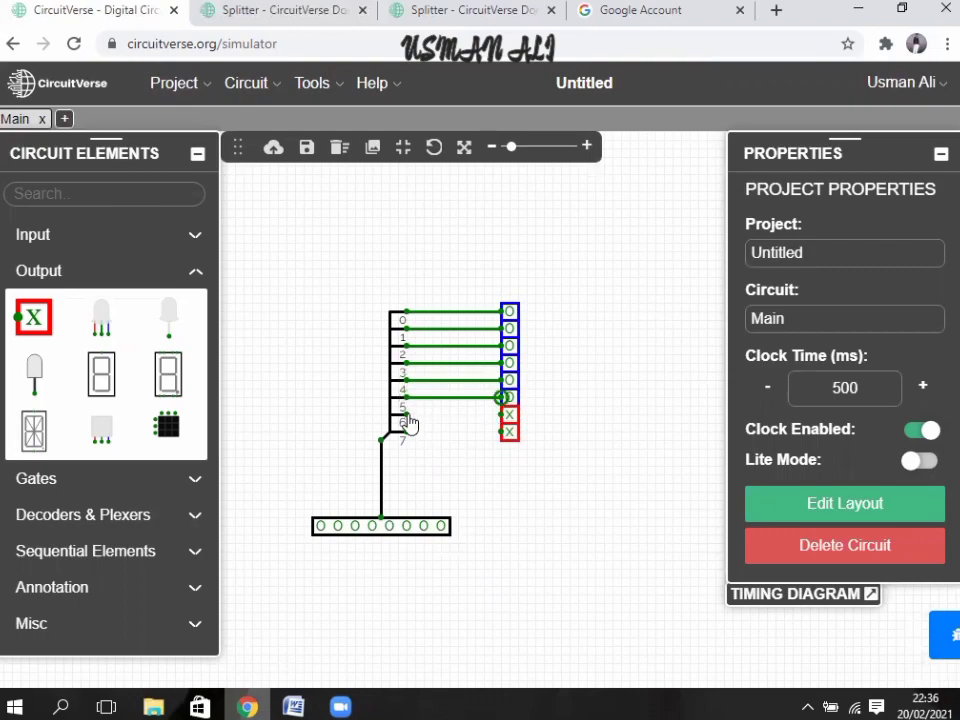
drag(407, 414, 501, 414)
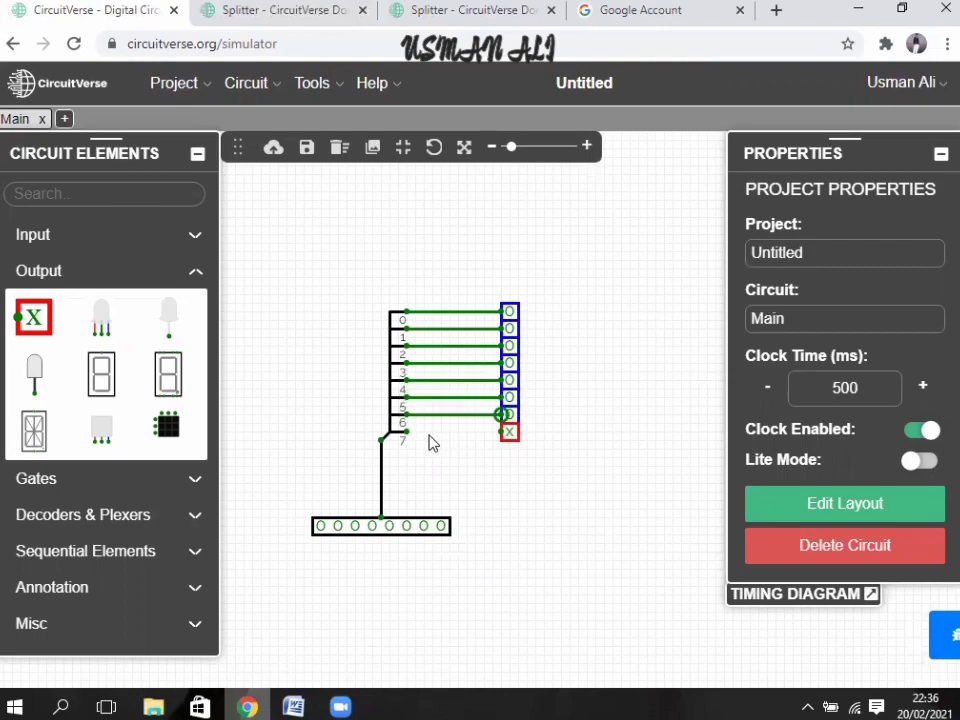
drag(407, 431, 501, 431)
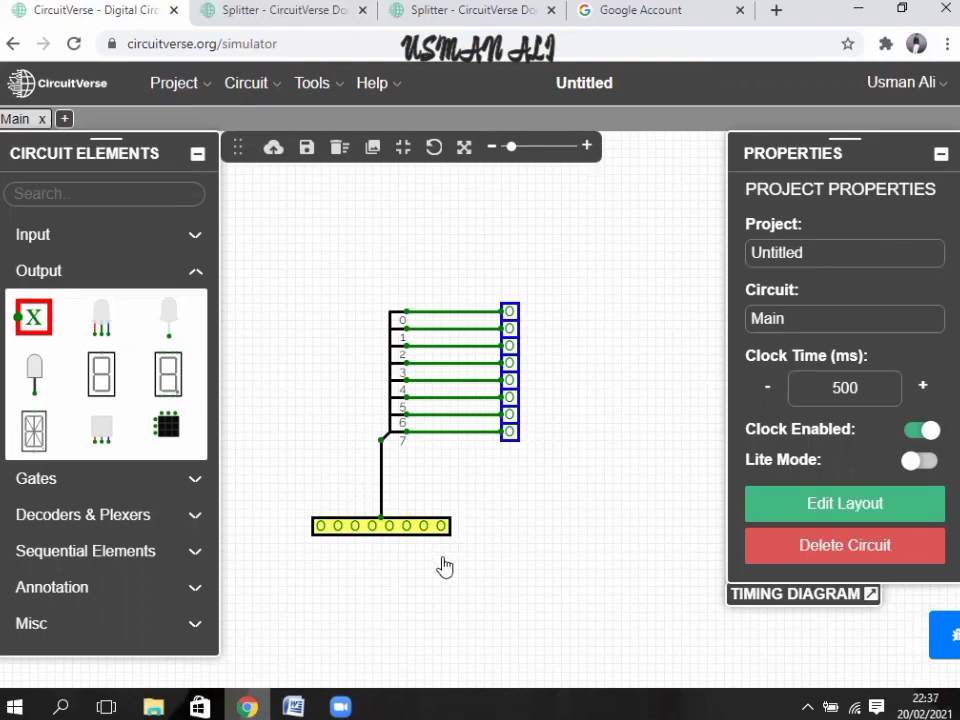
Test the 8-bit splitter by setting the input to 01010101.
click(372, 527)
click(406, 527)
click(440, 527)
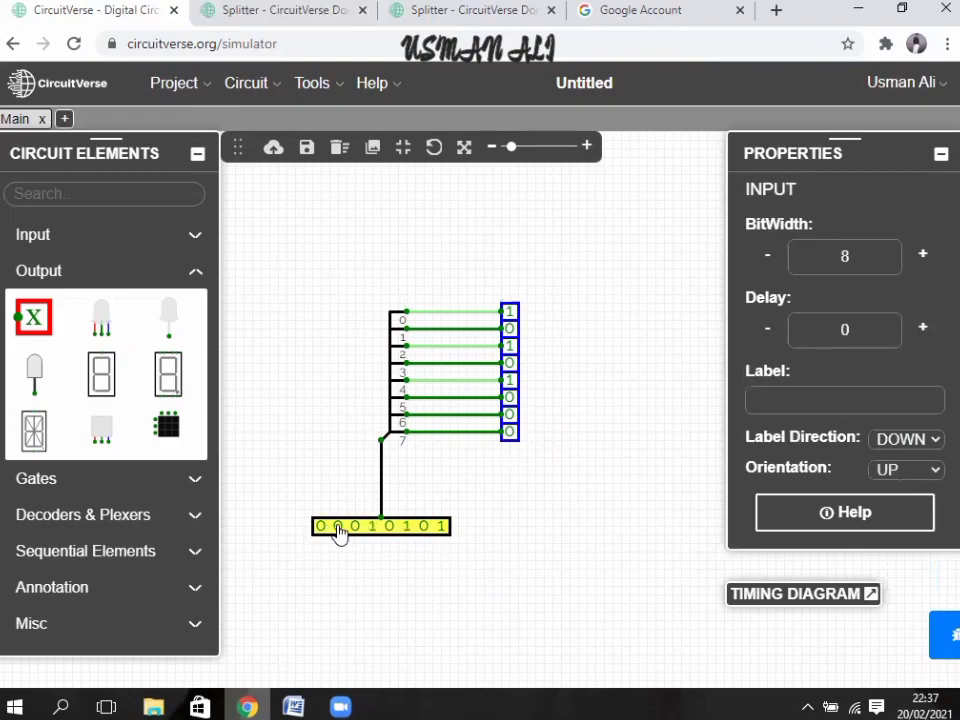
click(339, 527)
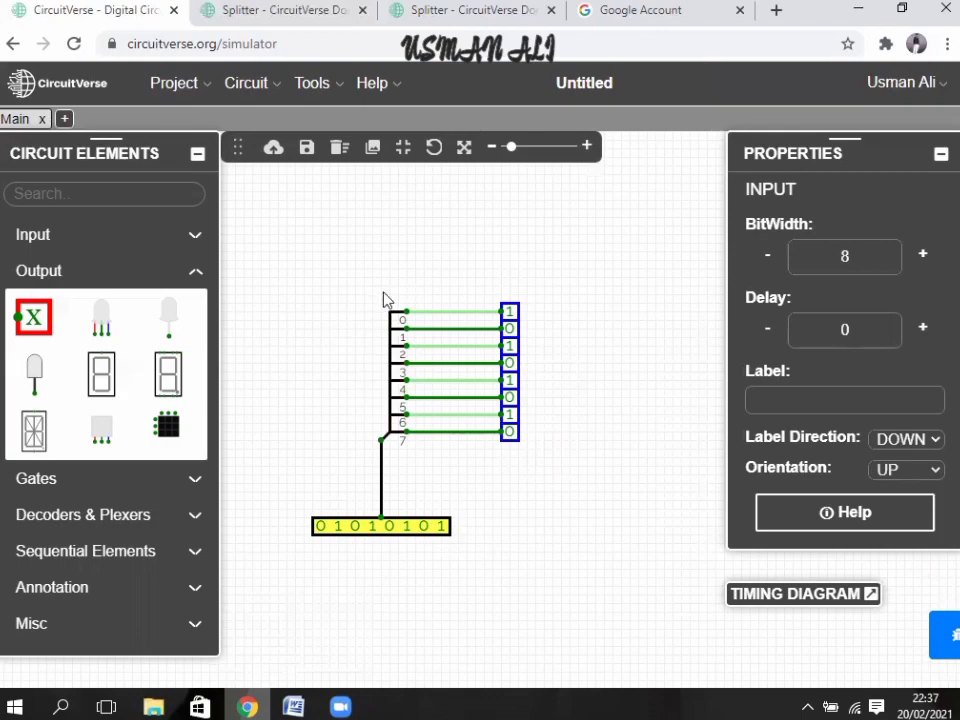
Save the project online without filling in the name prompt, and rename it Splitter on its edit page.
click(308, 150)
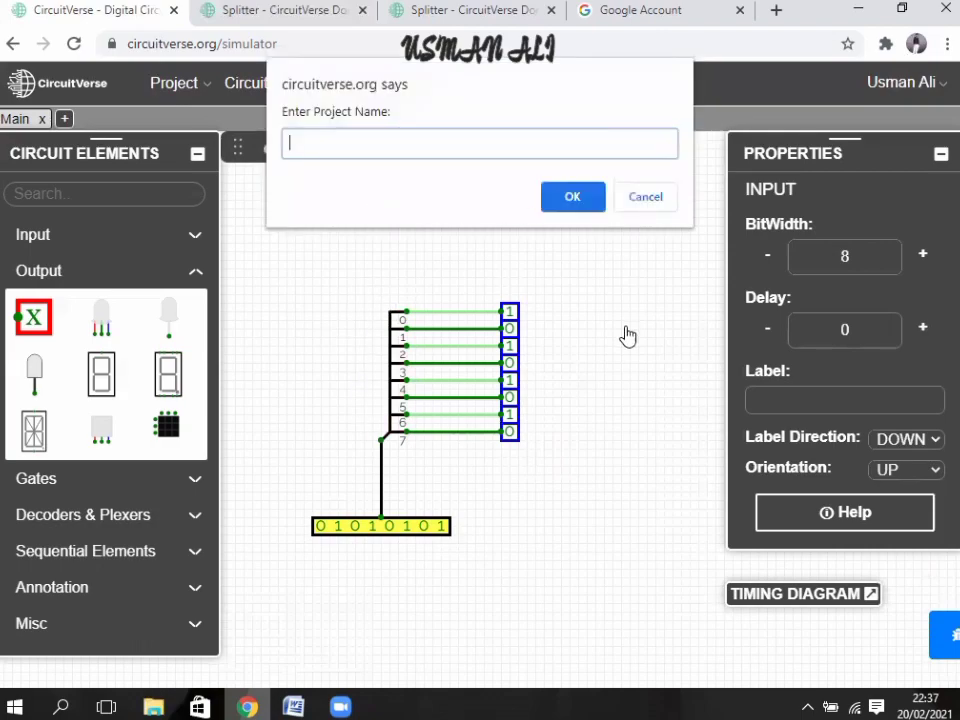
click(645, 197)
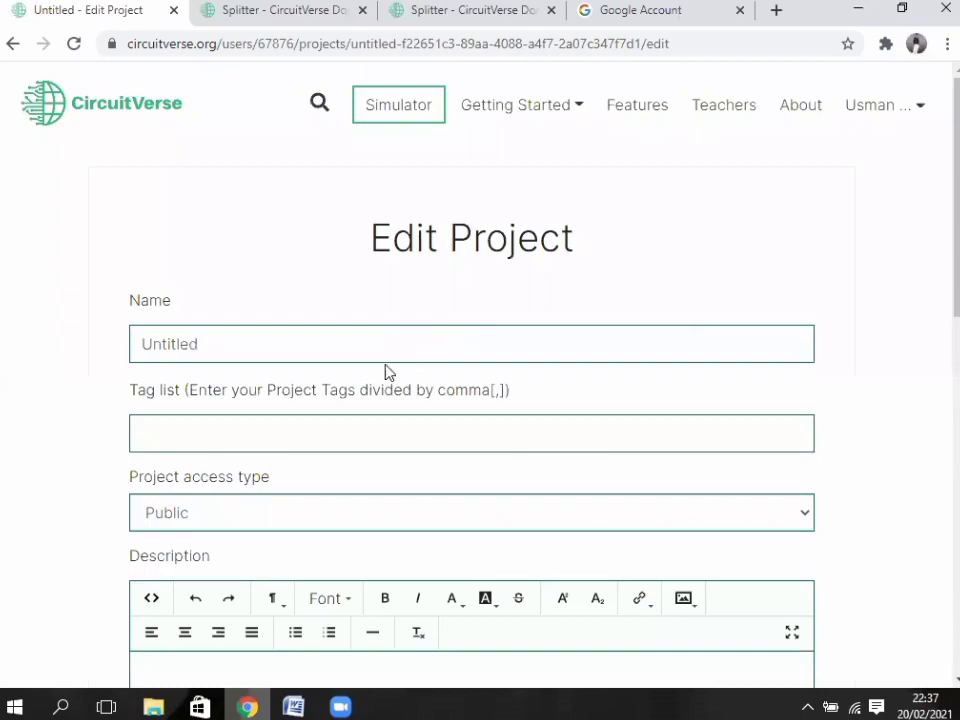
click(358, 347)
key(BackSpace)
key(BackSpace)
key(BackSpace)
key(BackSpace)
key(BackSpace)
key(BackSpace)
key(BackSpace)
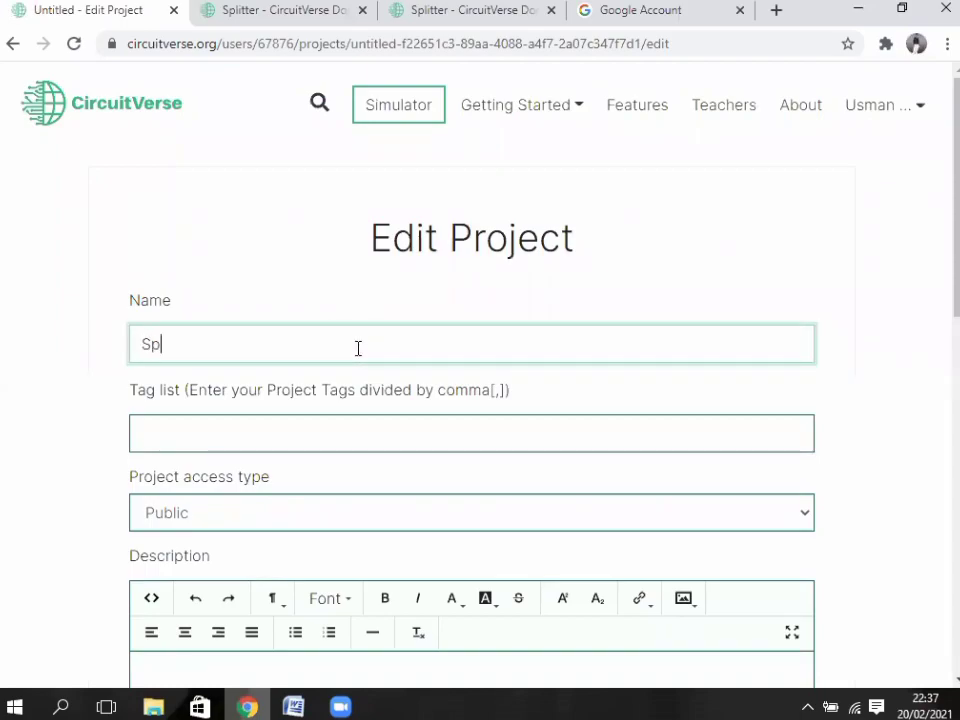
text(Spli)
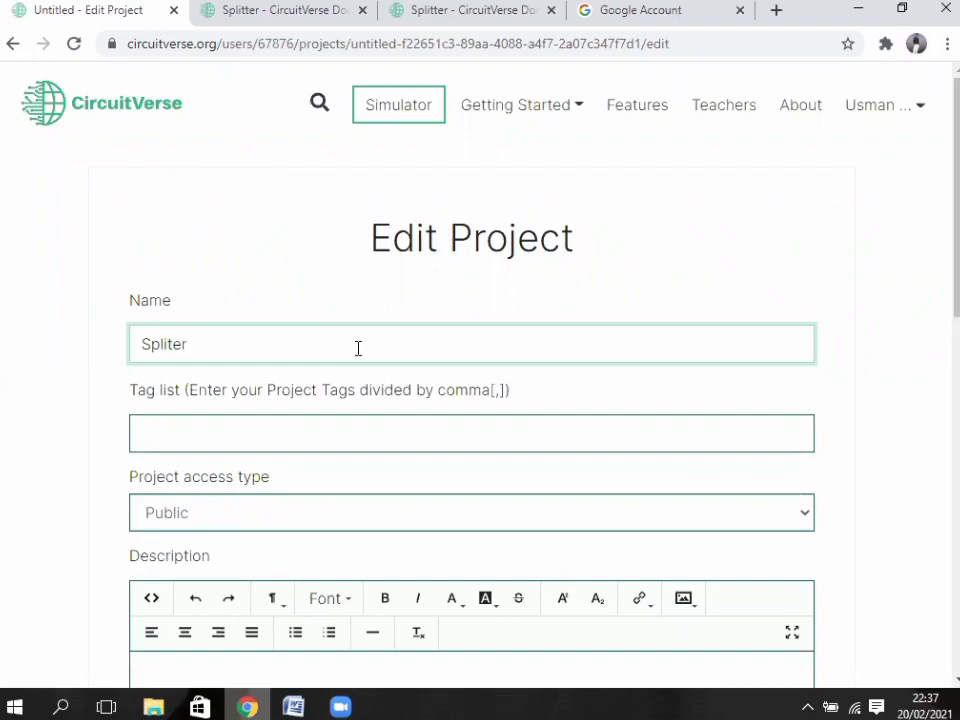
text(t)
drag(945, 193, 945, 415)
click(150, 495)
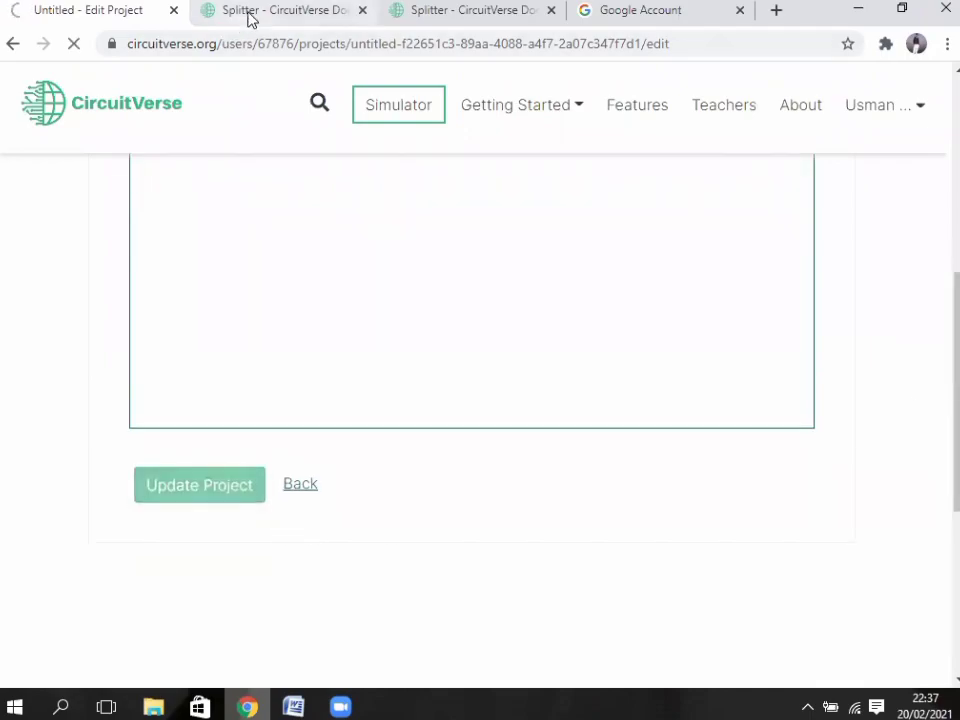
Launch the simulator from the Splitter project's page.
click(249, 16)
click(60, 12)
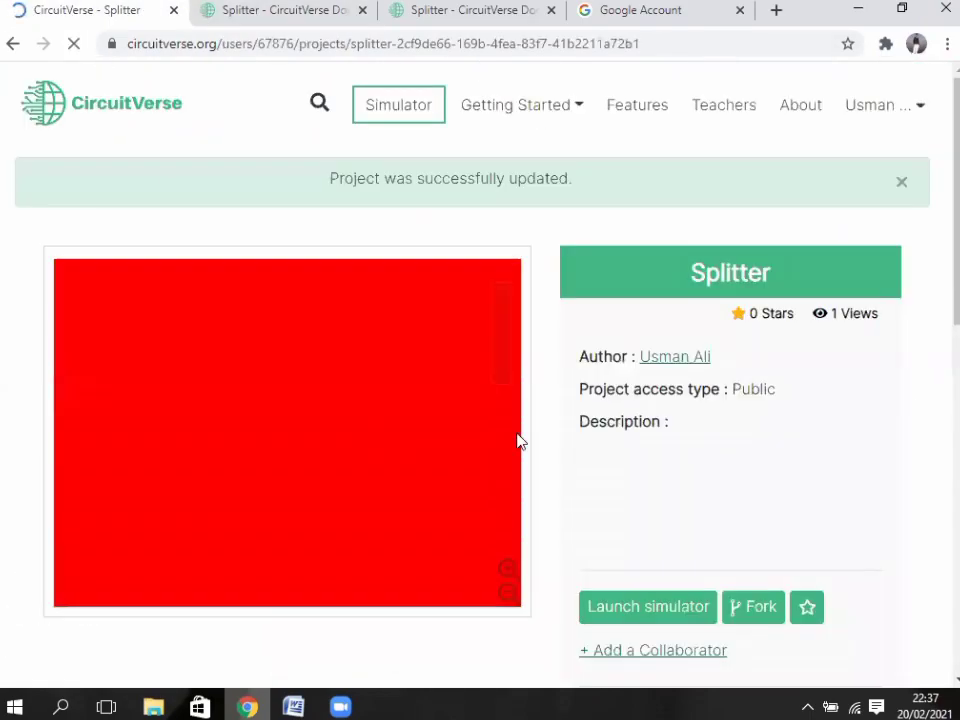
click(645, 612)
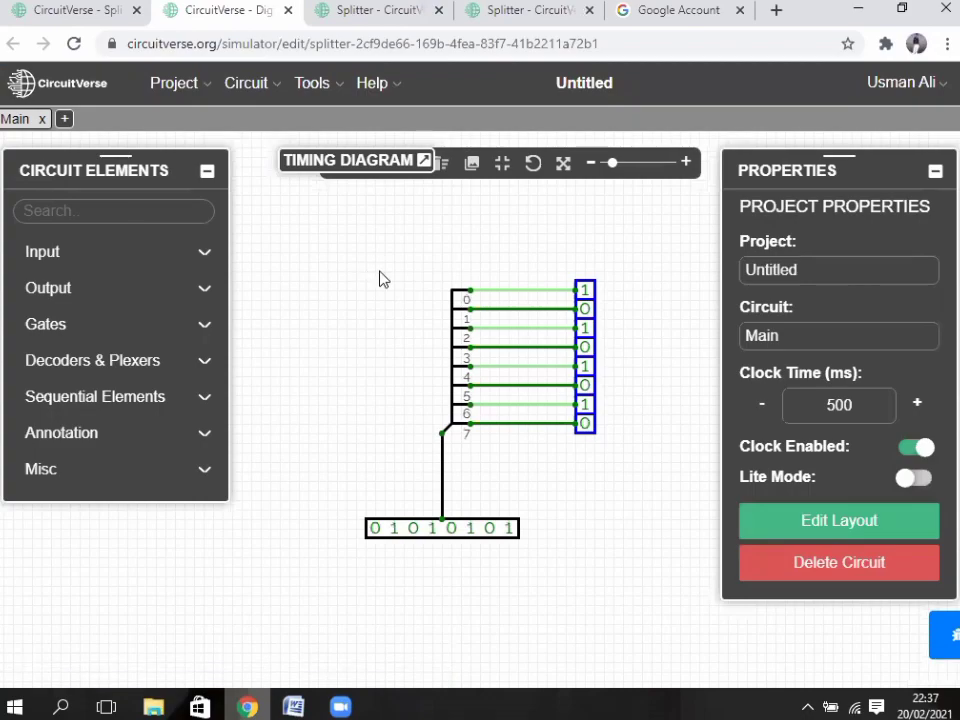
Open the simulator's user manual.
mouse_move(373, 86)
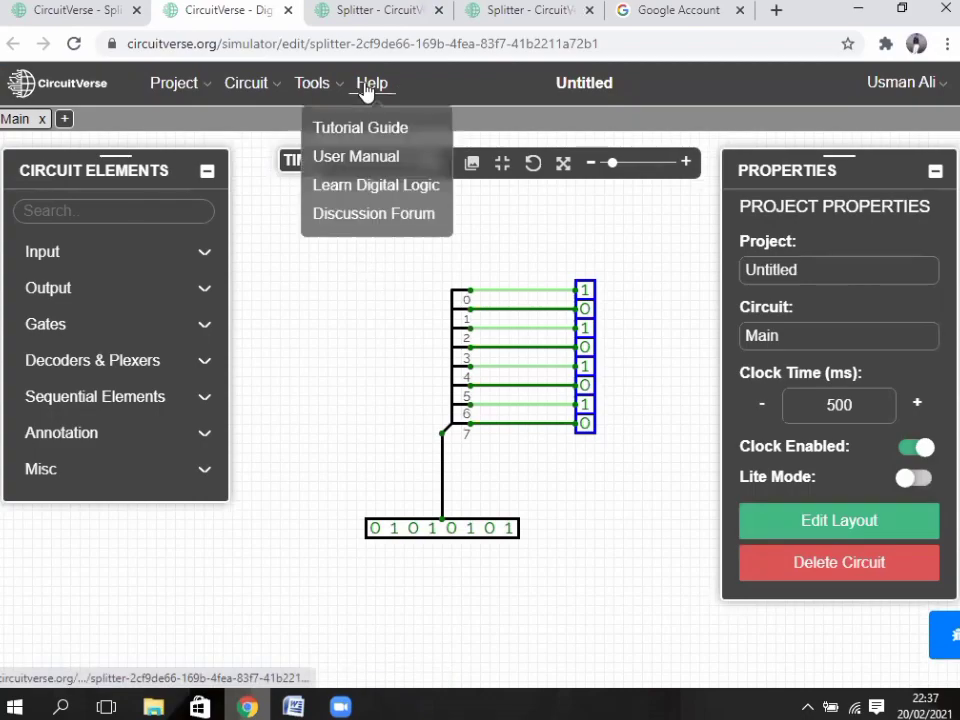
click(340, 156)
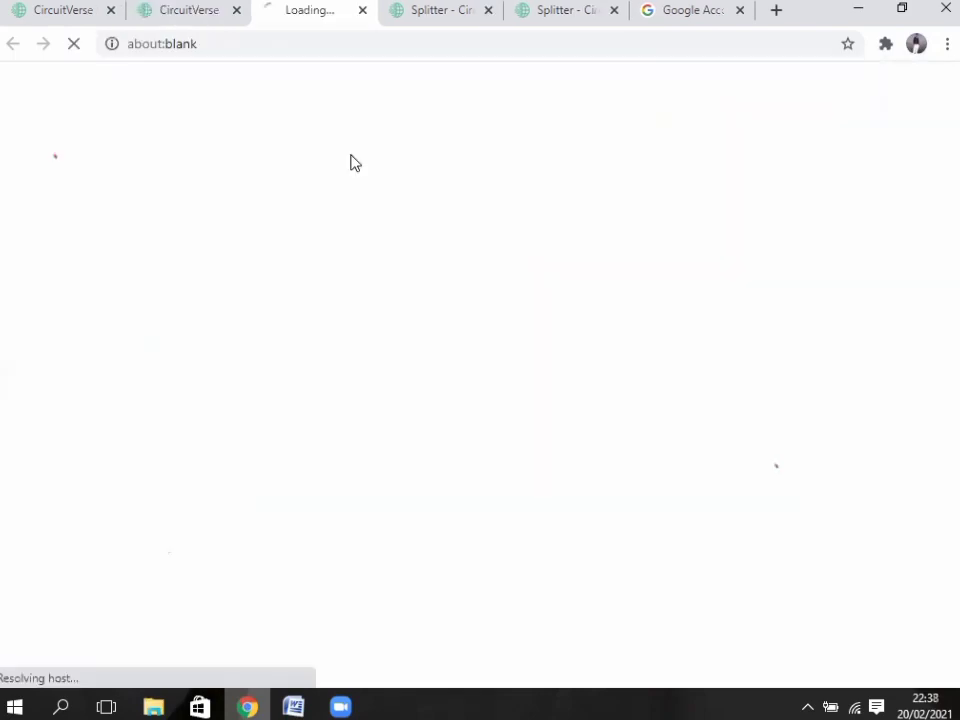
Return to the simulator and move the Timing Diagram panel up off the toolbar onto the circuit tab strip.
click(191, 15)
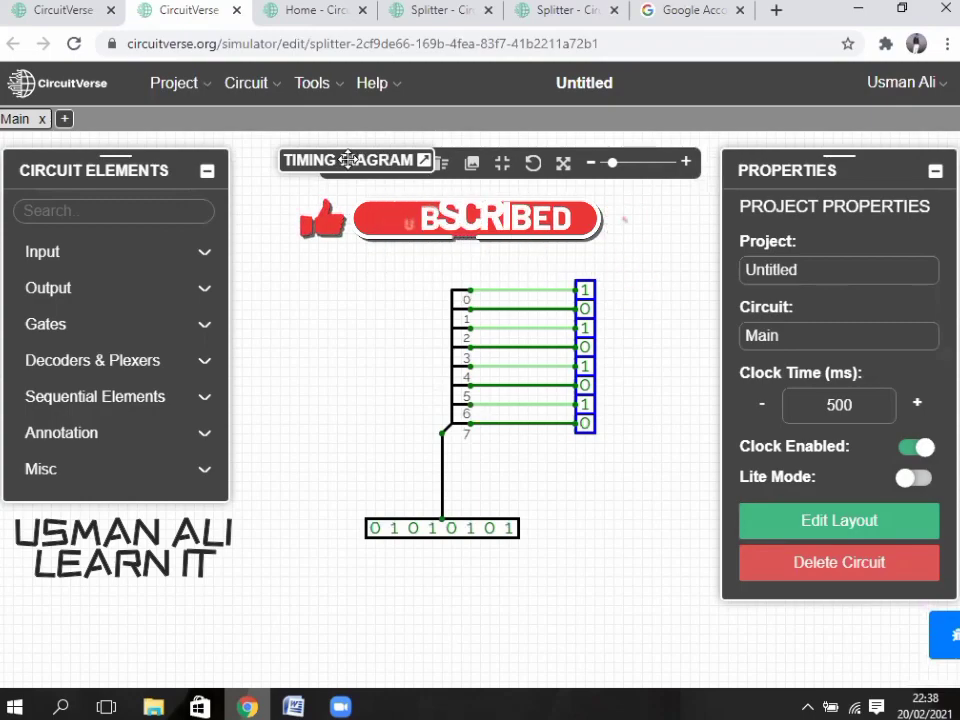
drag(343, 159, 312, 119)
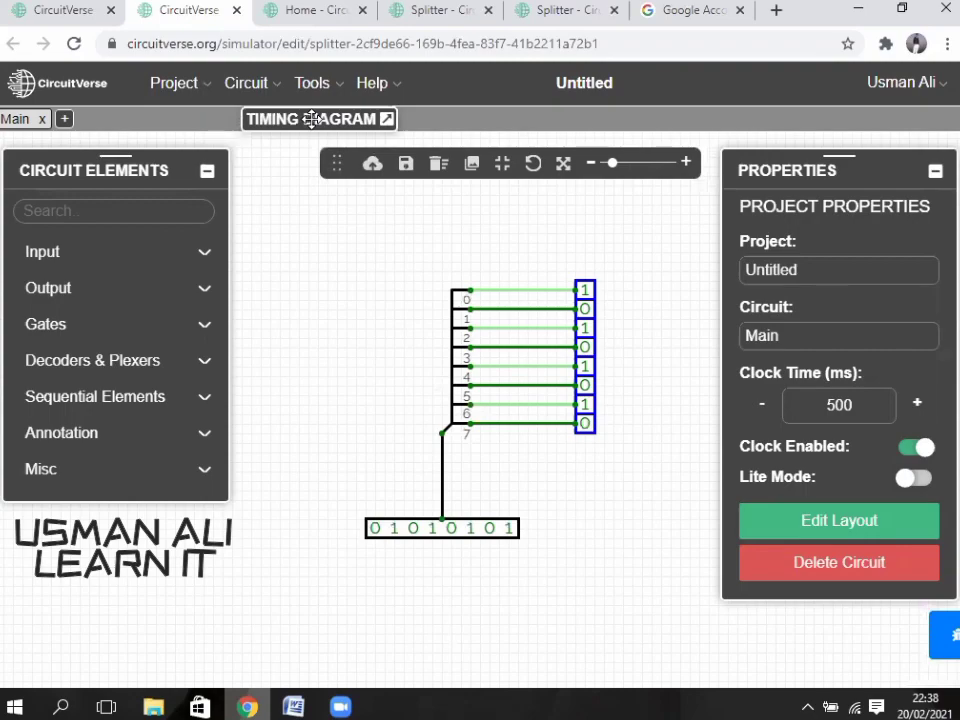